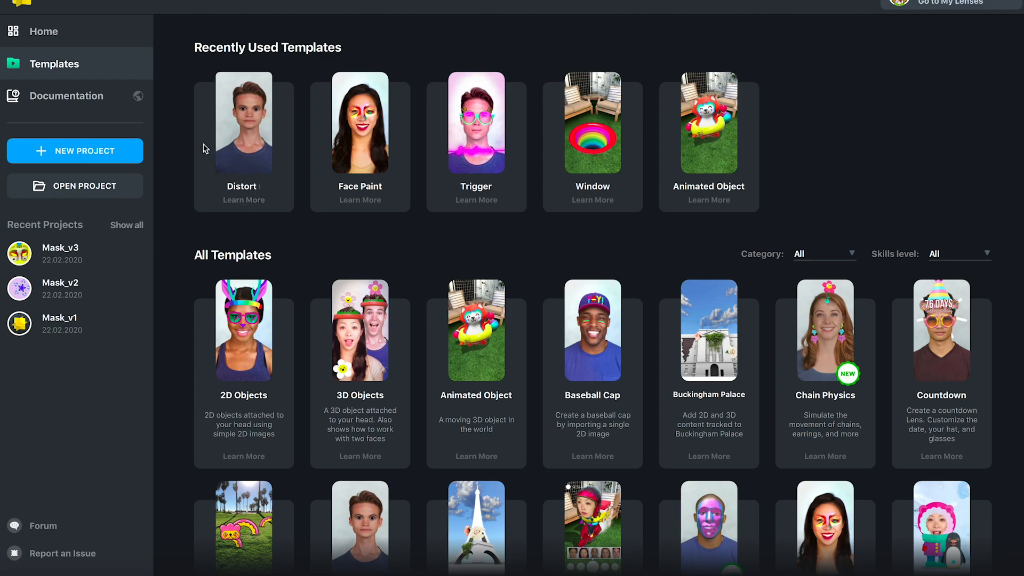
# View the Home page with its recommended templates and return to the full template gallery
pyautogui.click(58, 33)
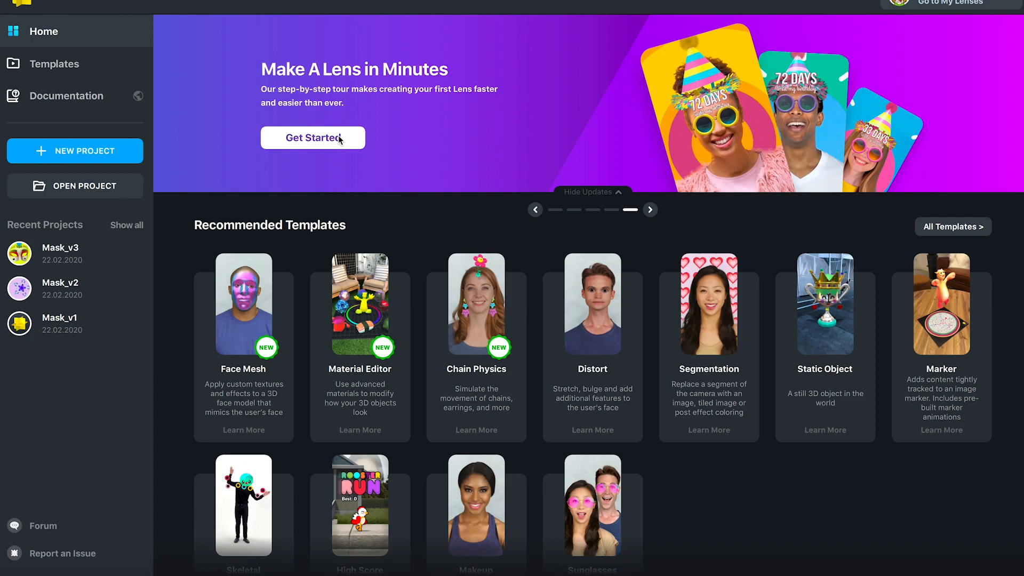
pyautogui.click(54, 63)
pyautogui.click(72, 95)
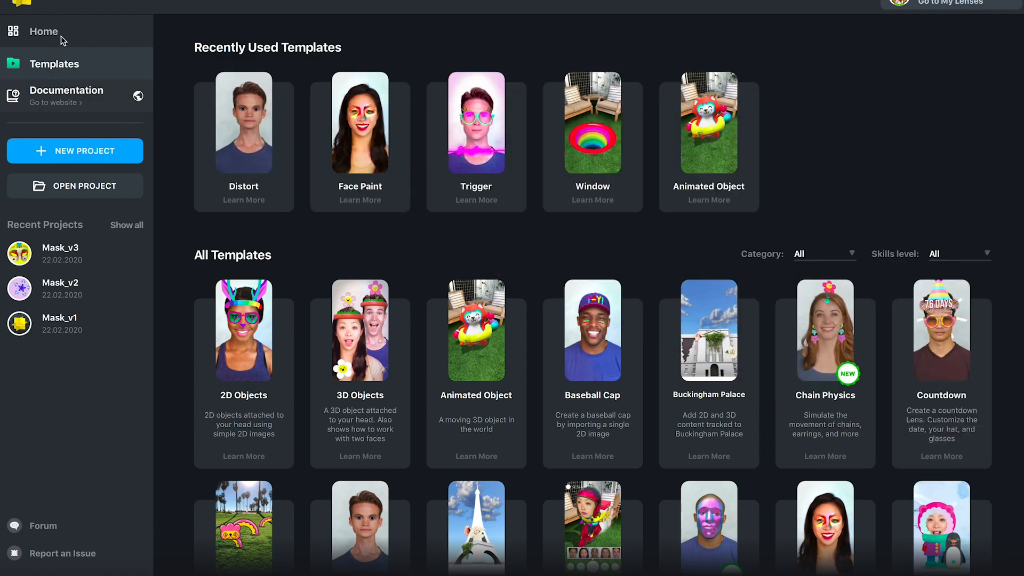
# Open the Lens Studio documentation website in the browser and look through its guide categories and guide overview
pyautogui.click(59, 98)
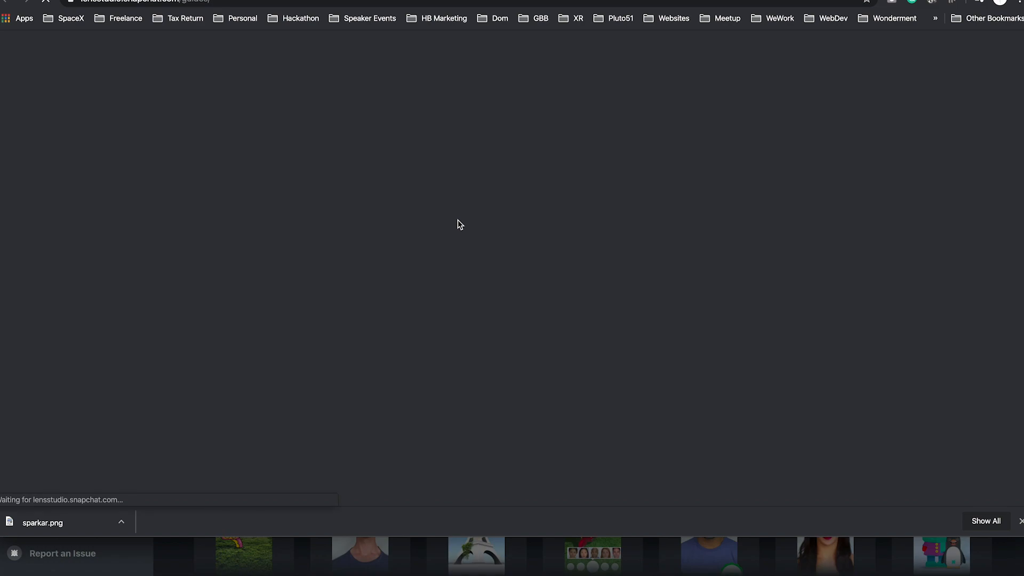
pyautogui.scroll(-6, 458, 220)
pyautogui.scroll(-15, 458, 219)
pyautogui.scroll(-3, 459, 224)
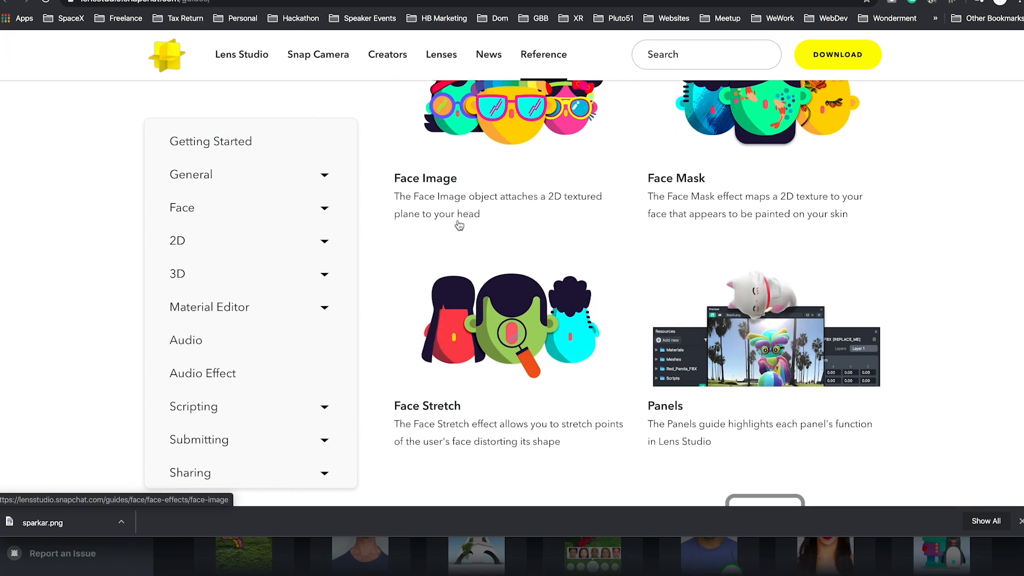
pyautogui.scroll(20, 459, 225)
pyautogui.scroll(-20, 459, 224)
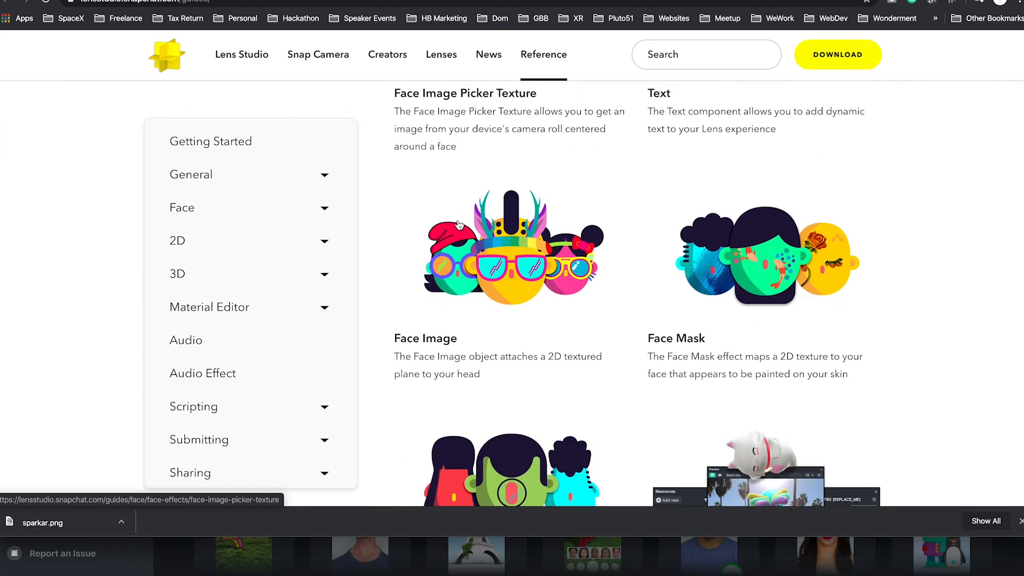
pyautogui.scroll(-15, 459, 224)
pyautogui.scroll(-5, 458, 224)
pyautogui.scroll(20, 458, 225)
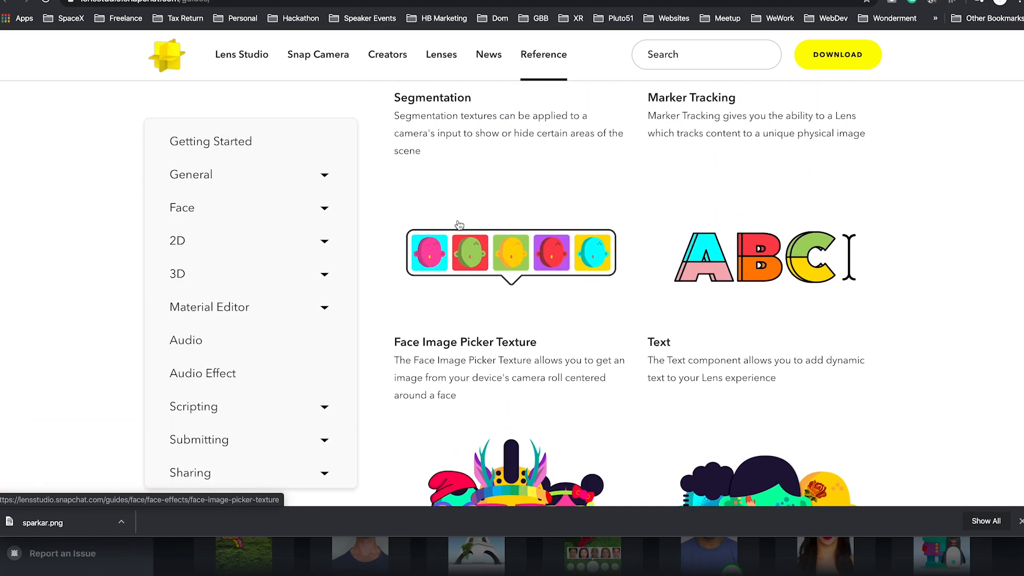
pyautogui.scroll(2, 458, 225)
pyautogui.scroll(-3, 238, 170)
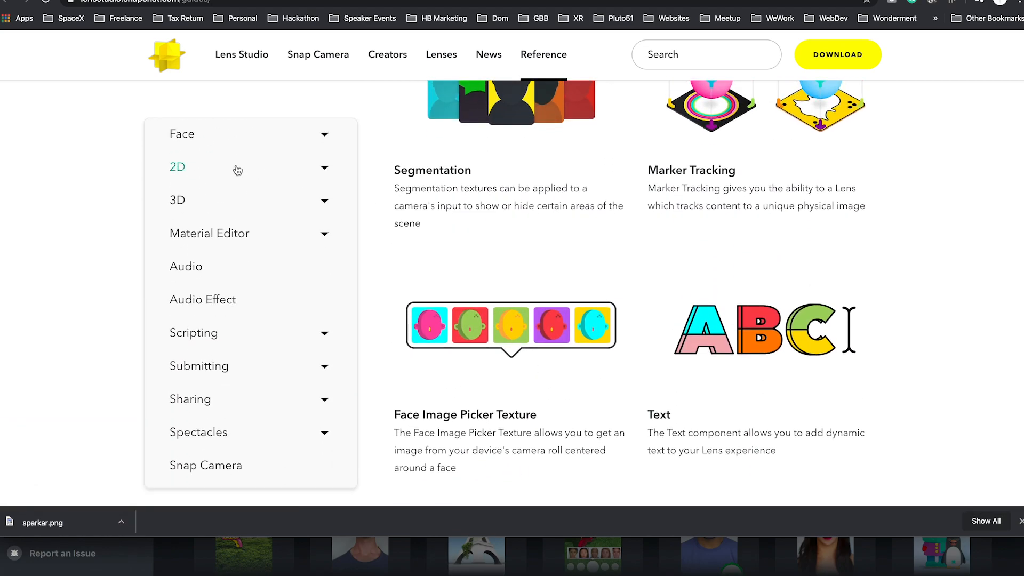
pyautogui.scroll(10, 458, 274)
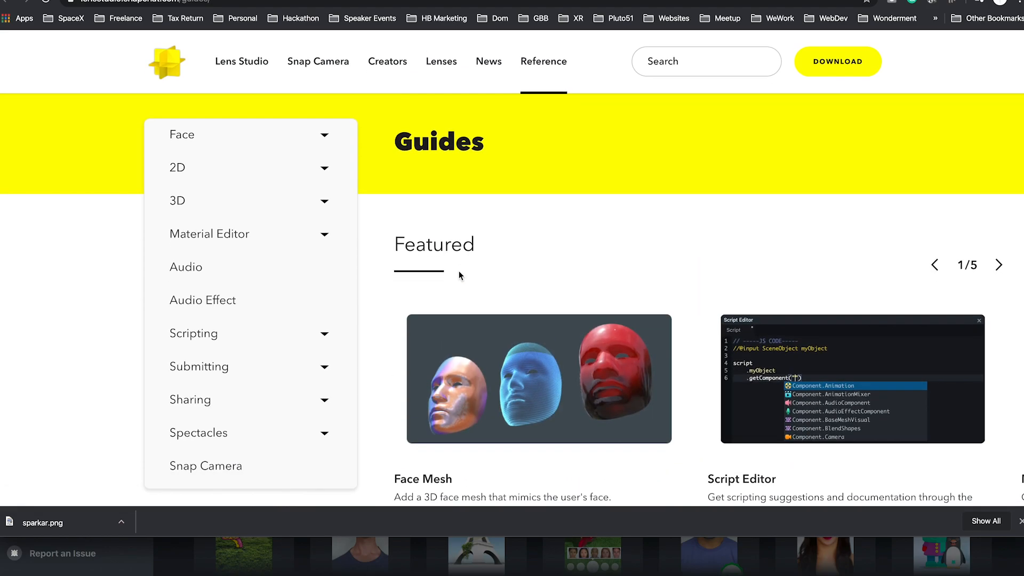
pyautogui.scroll(-6, 459, 273)
pyautogui.scroll(-15, 459, 271)
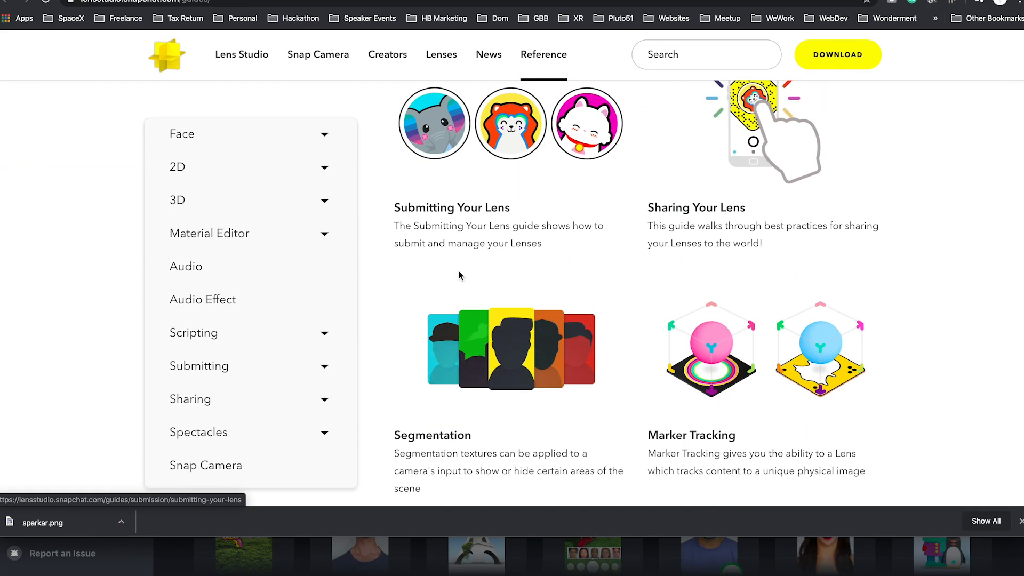
pyautogui.scroll(-10, 459, 274)
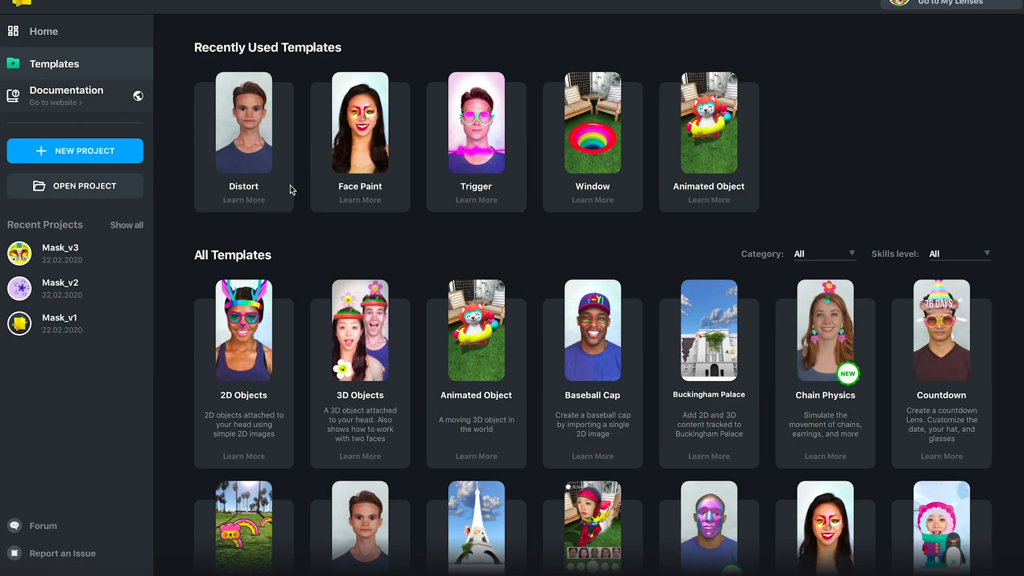
# Switch back to Lens Studio and preview the recommended templates on the Home page
pyautogui.click(81, 35)
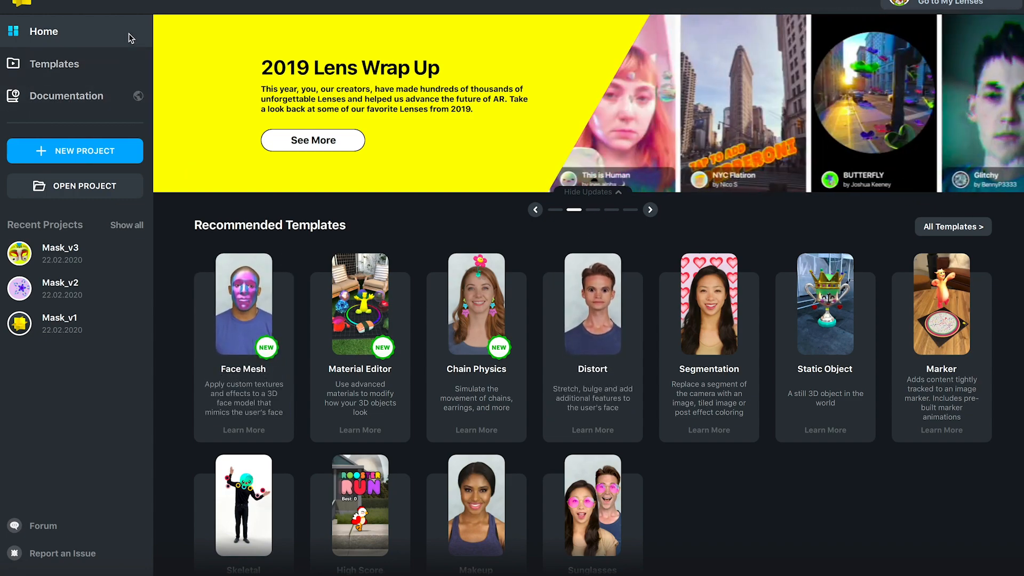
pyautogui.moveTo(276, 310)
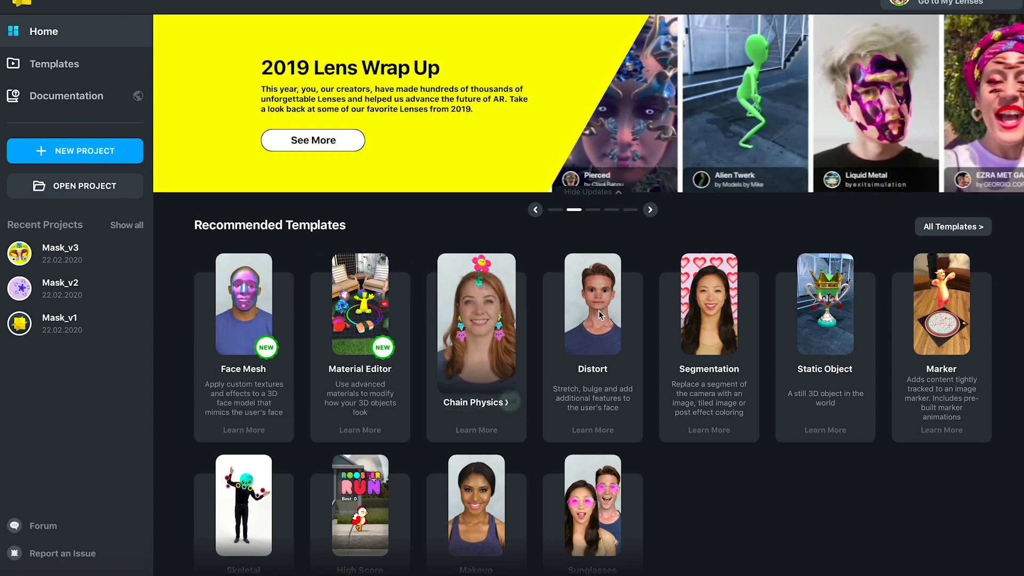
pyautogui.moveTo(218, 314)
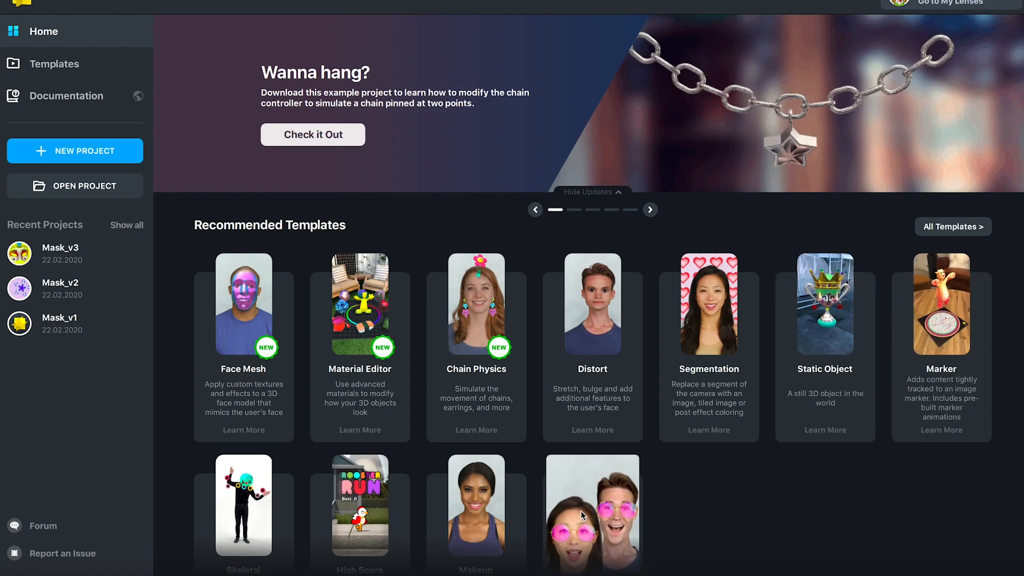
# Open the full template gallery and preview its first templates, including Chain Physics, Countdown, Face in Picture, Face Mesh and Cutout
pyautogui.click(59, 65)
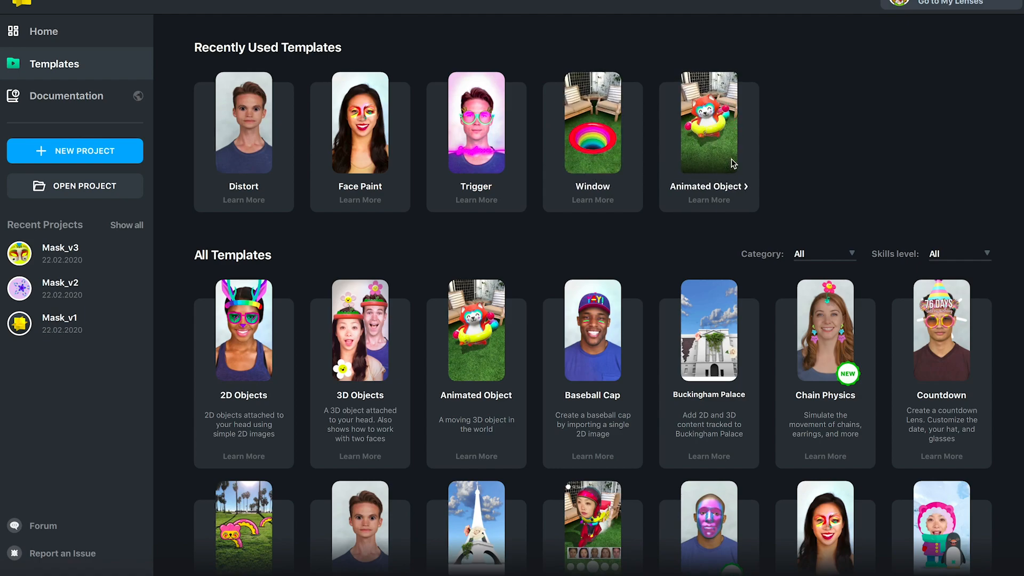
pyautogui.scroll(-3, 733, 164)
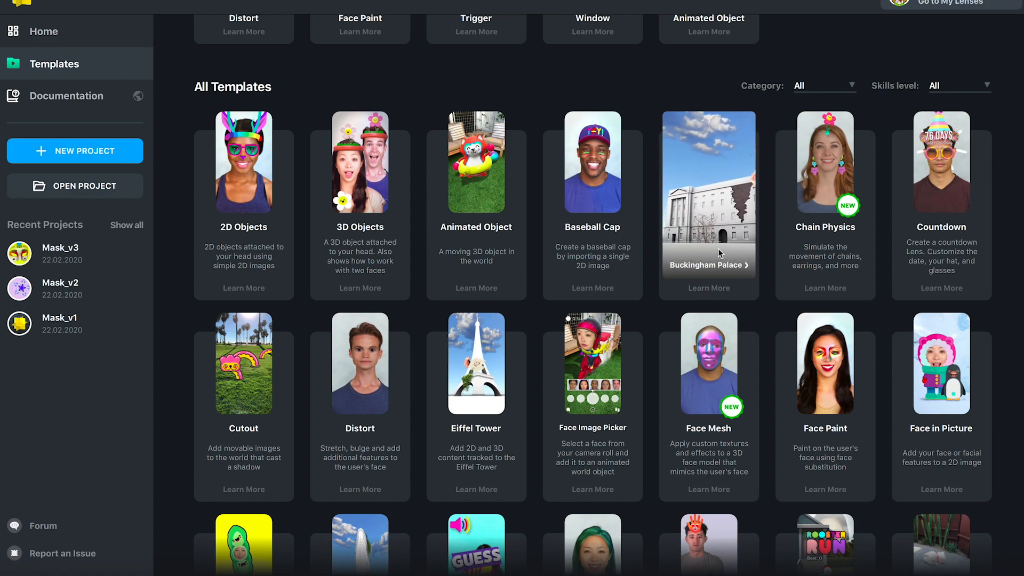
pyautogui.moveTo(811, 242)
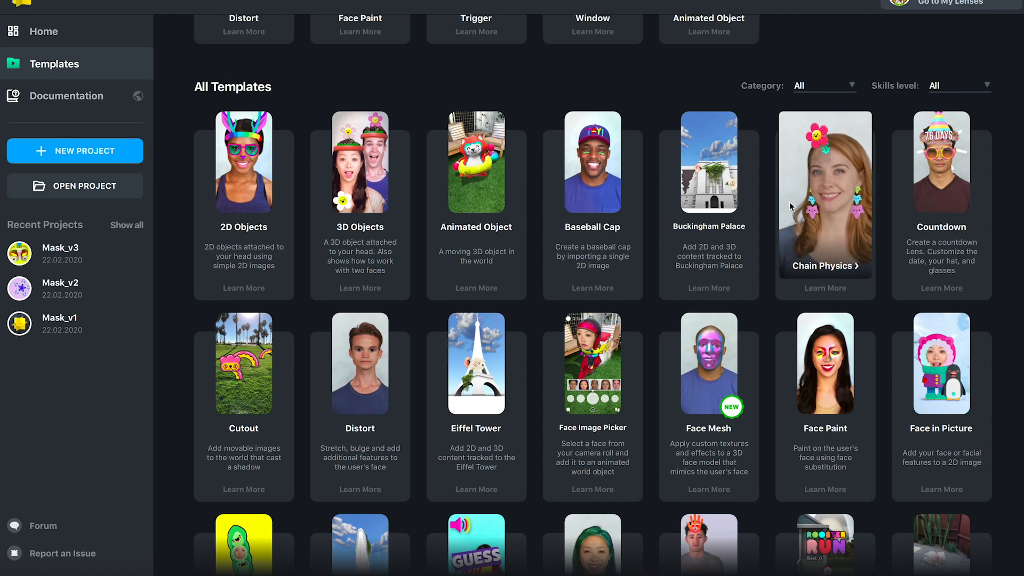
pyautogui.moveTo(944, 221)
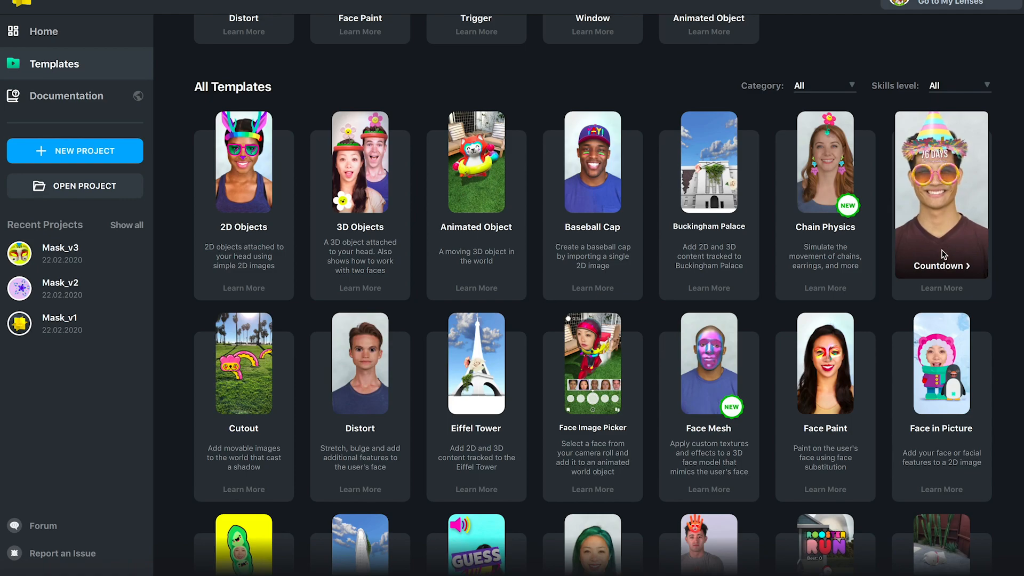
pyautogui.moveTo(930, 329)
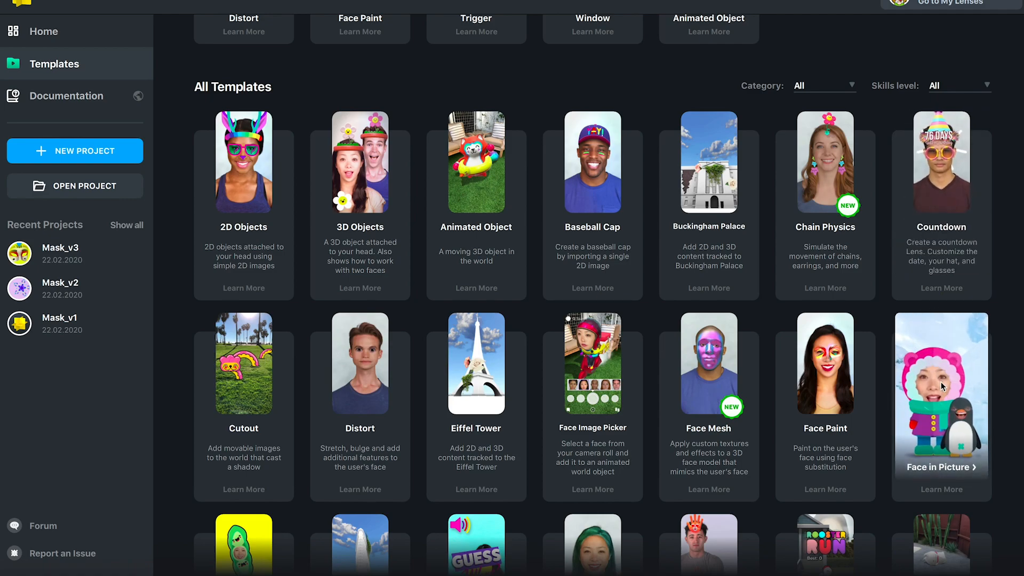
pyautogui.scroll(-1, 940, 382)
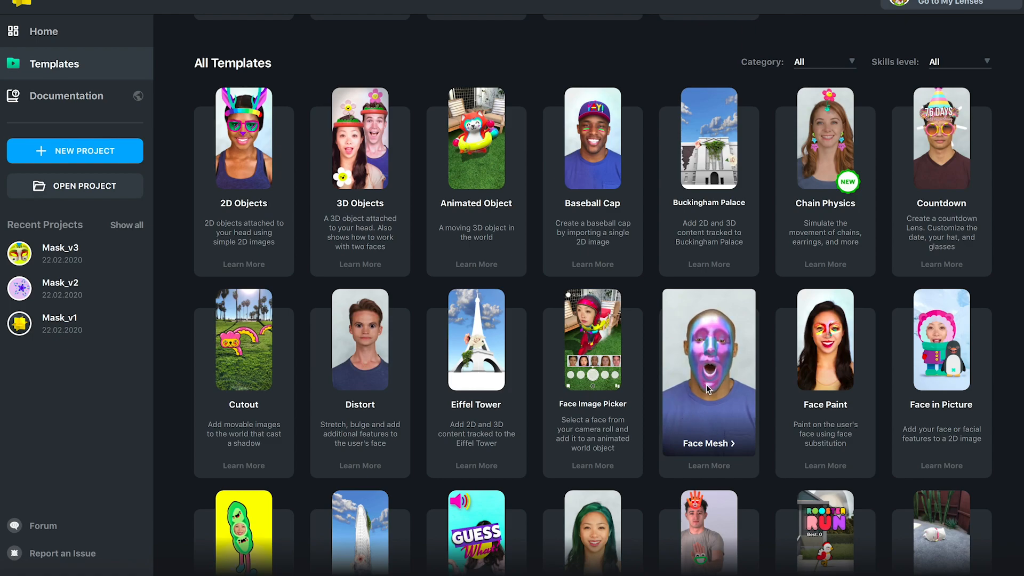
pyautogui.moveTo(570, 384)
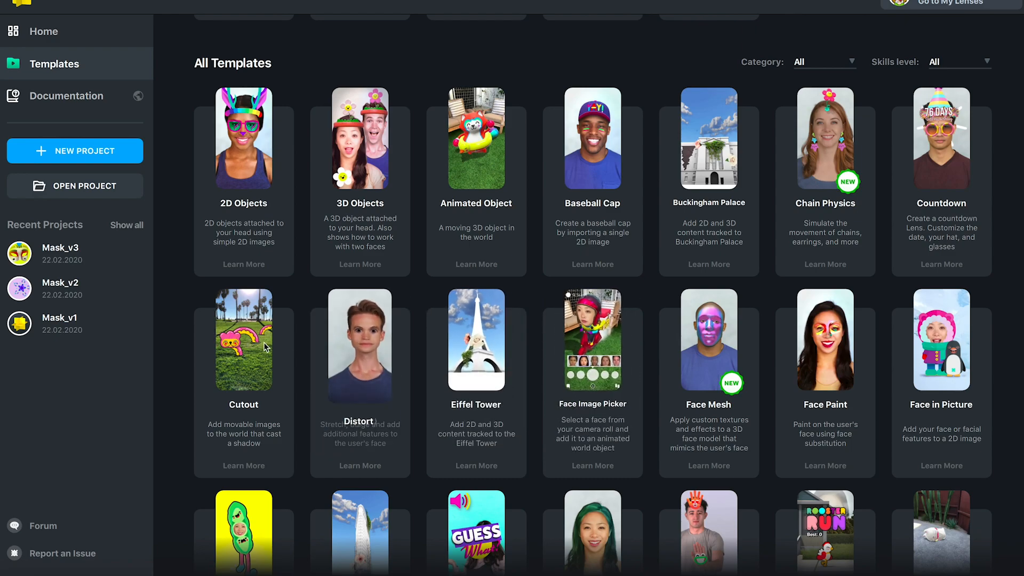
pyautogui.moveTo(263, 342)
pyautogui.scroll(-1, 264, 341)
pyautogui.scroll(-3, 263, 343)
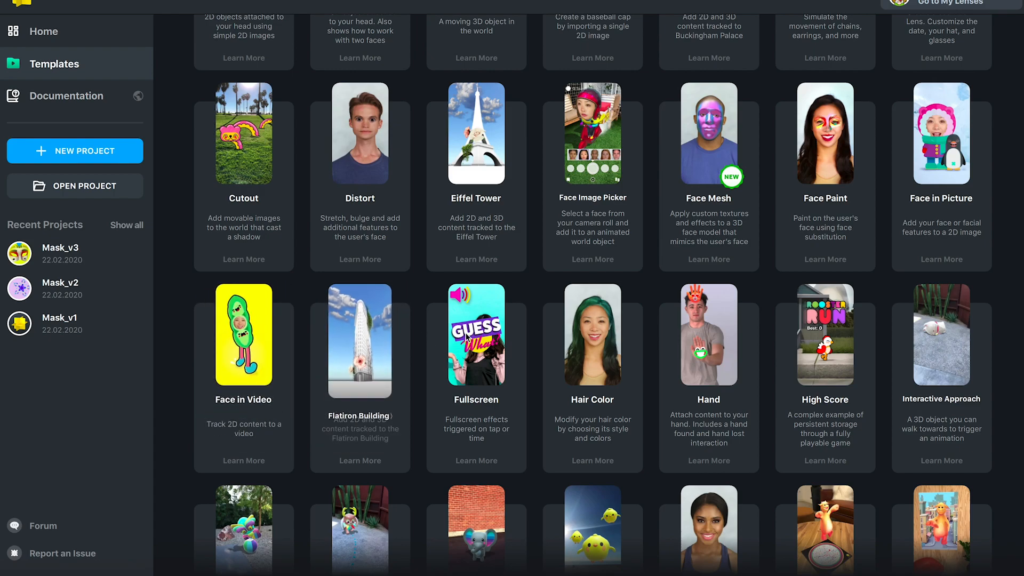
# Preview the middle templates of the gallery, including Hair Color, High Score, Interactive Approach, Marker With Snapcode and Makeup
pyautogui.moveTo(467, 332)
pyautogui.moveTo(613, 295)
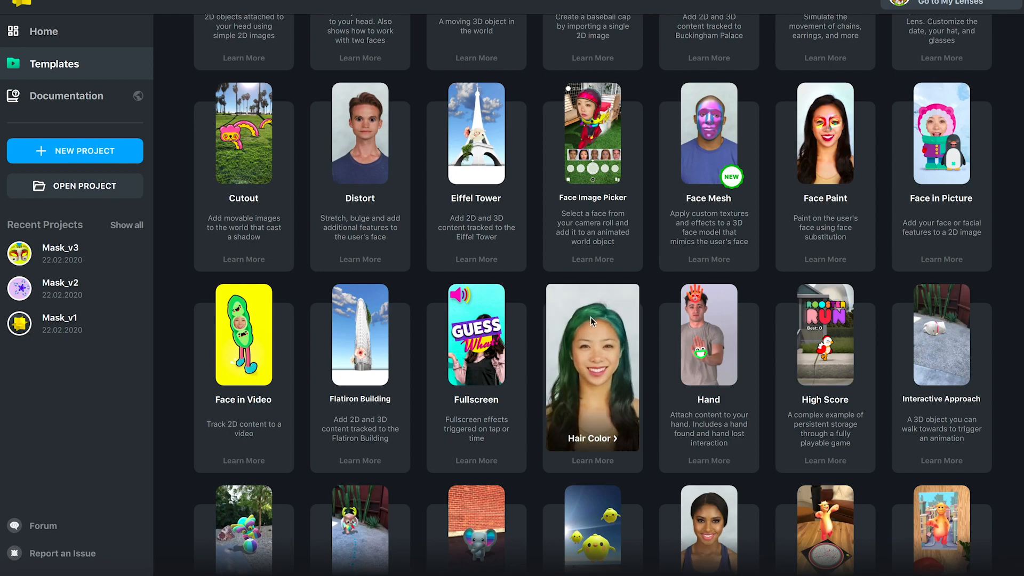
pyautogui.moveTo(706, 319)
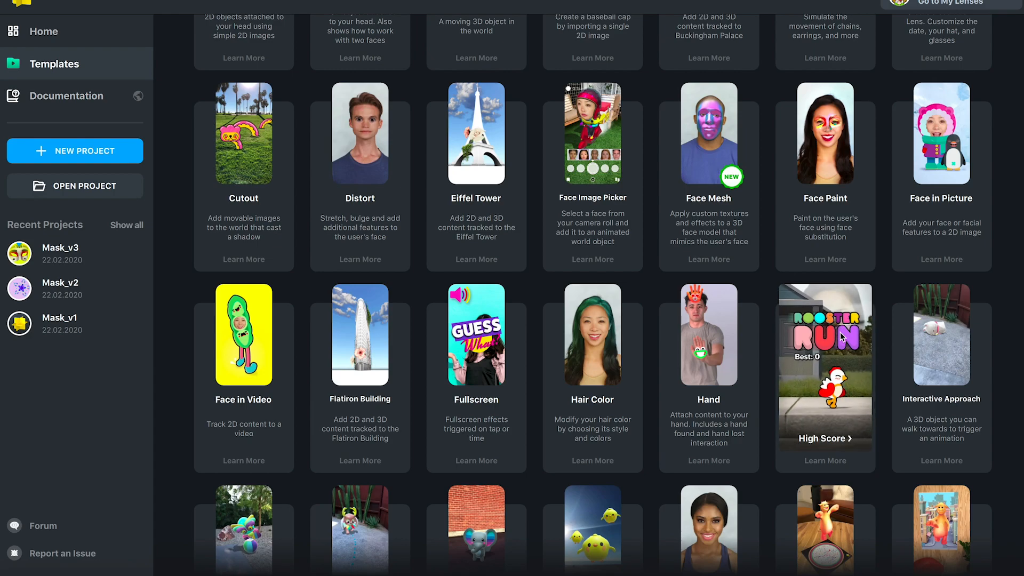
pyautogui.moveTo(940, 334)
pyautogui.scroll(-1, 943, 339)
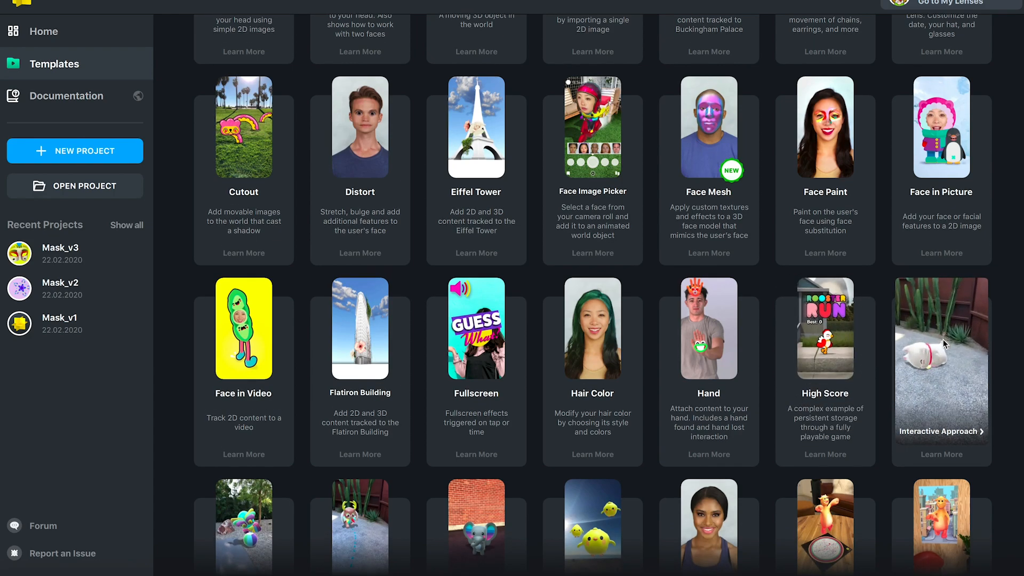
pyautogui.scroll(-2, 943, 340)
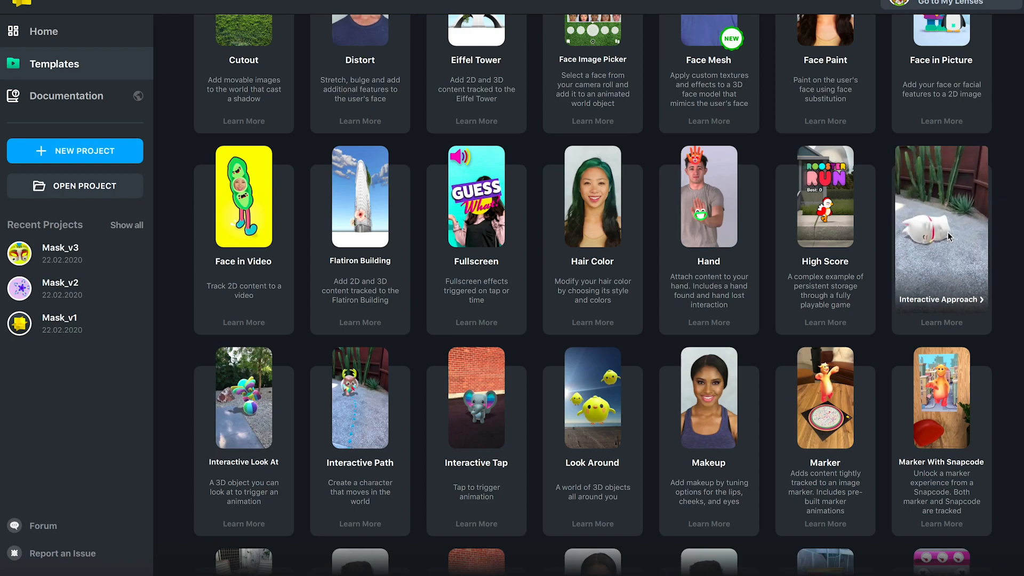
pyautogui.moveTo(950, 368)
pyautogui.scroll(-2, 950, 373)
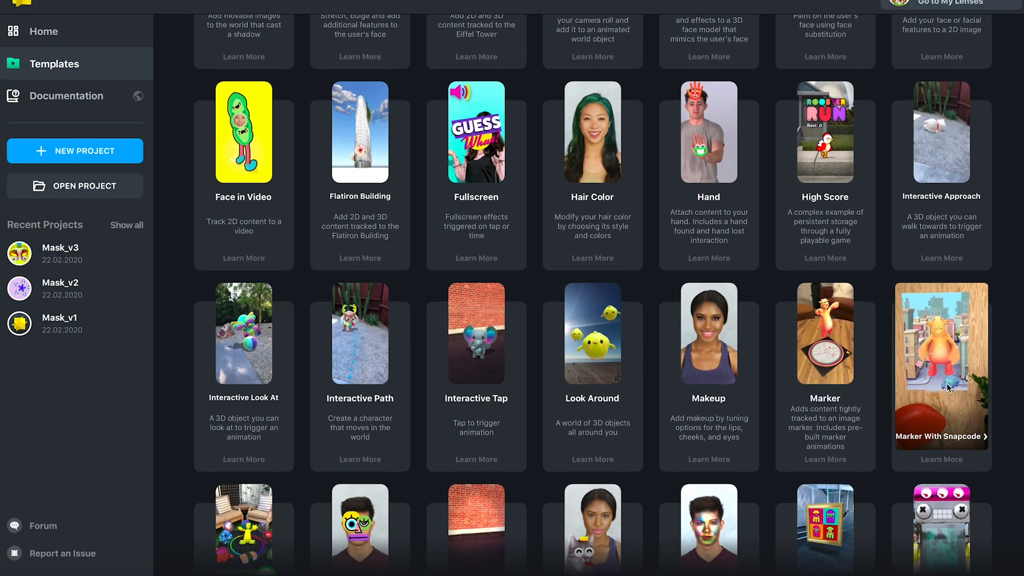
pyautogui.scroll(-1, 949, 388)
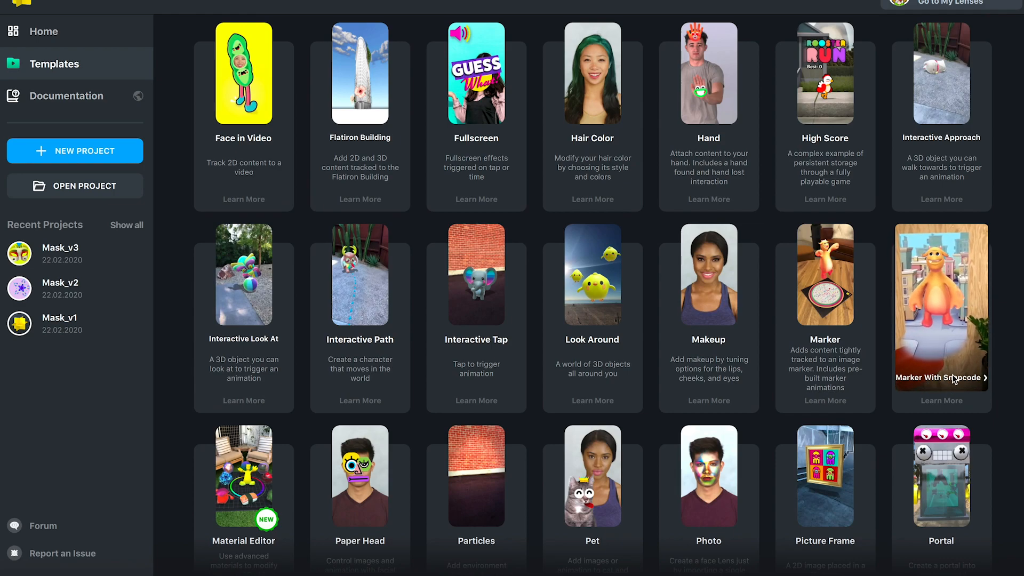
pyautogui.moveTo(706, 347)
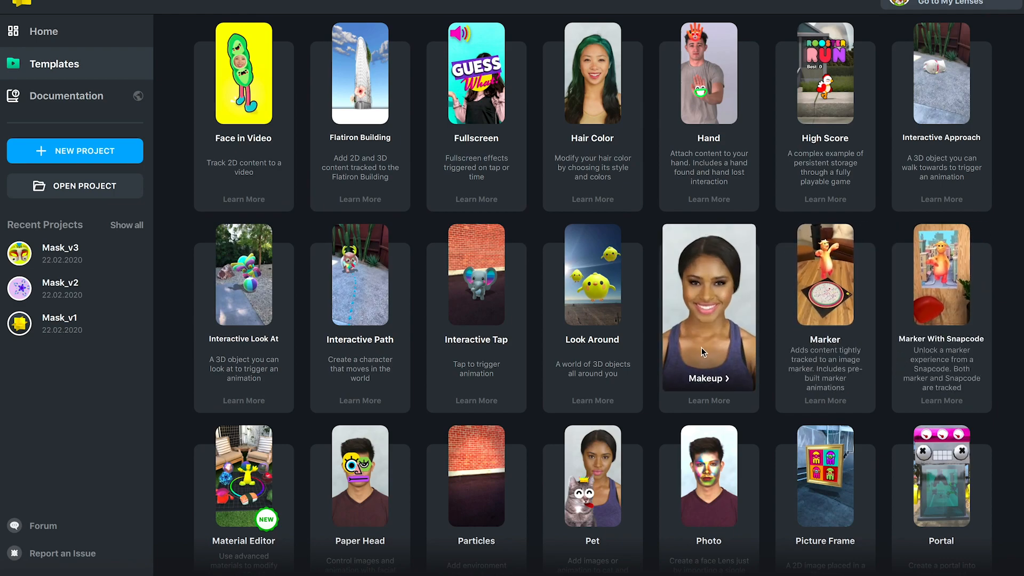
pyautogui.moveTo(593, 335)
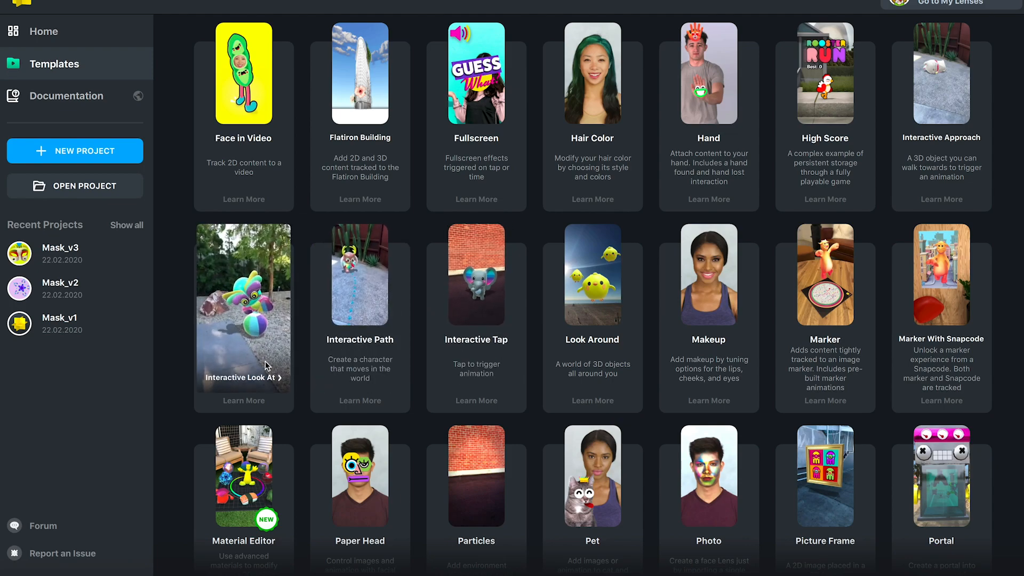
# Look through the remaining templates, from Segmentation to Window, and return to the start of the gallery
pyautogui.scroll(-4, 261, 352)
pyautogui.scroll(-1, 264, 360)
pyautogui.moveTo(380, 399)
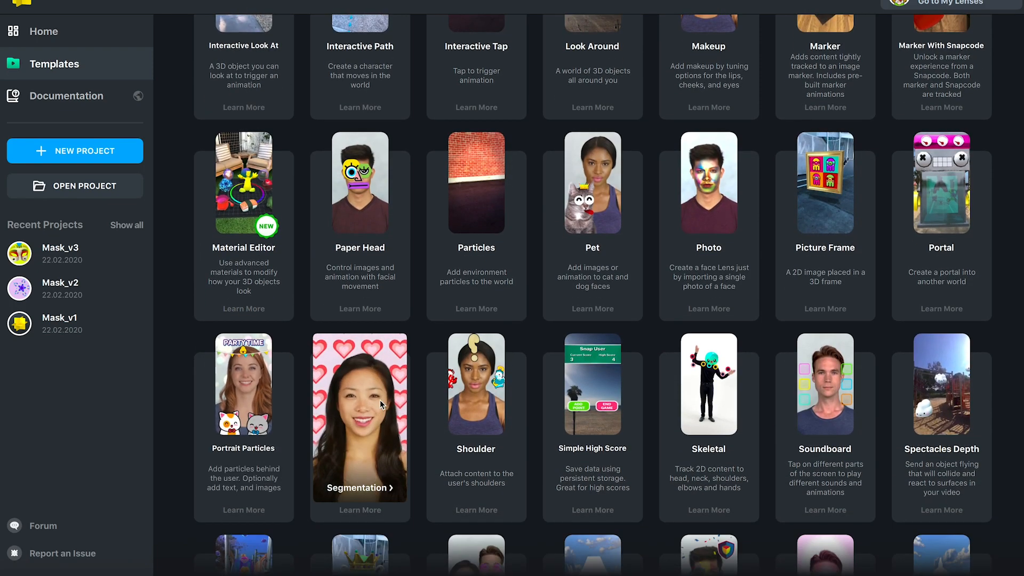
pyautogui.scroll(-3, 382, 399)
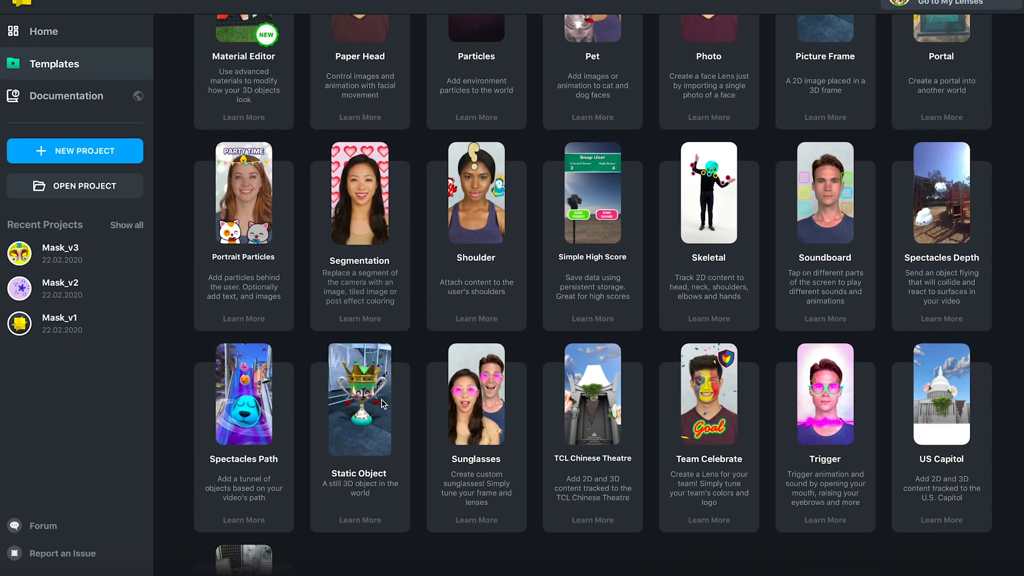
pyautogui.scroll(-2, 640, 341)
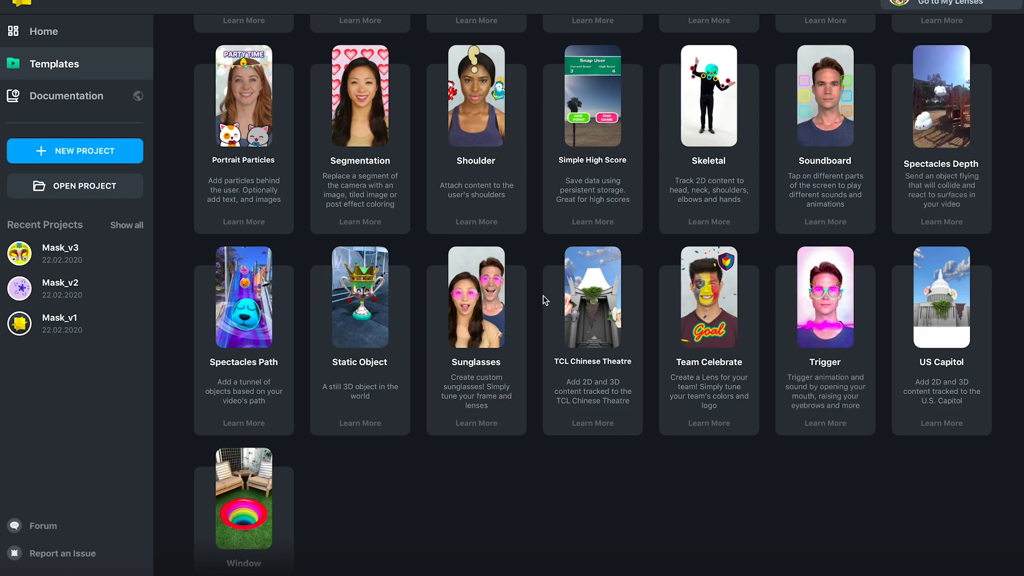
pyautogui.scroll(15, 543, 296)
pyautogui.scroll(1, 543, 295)
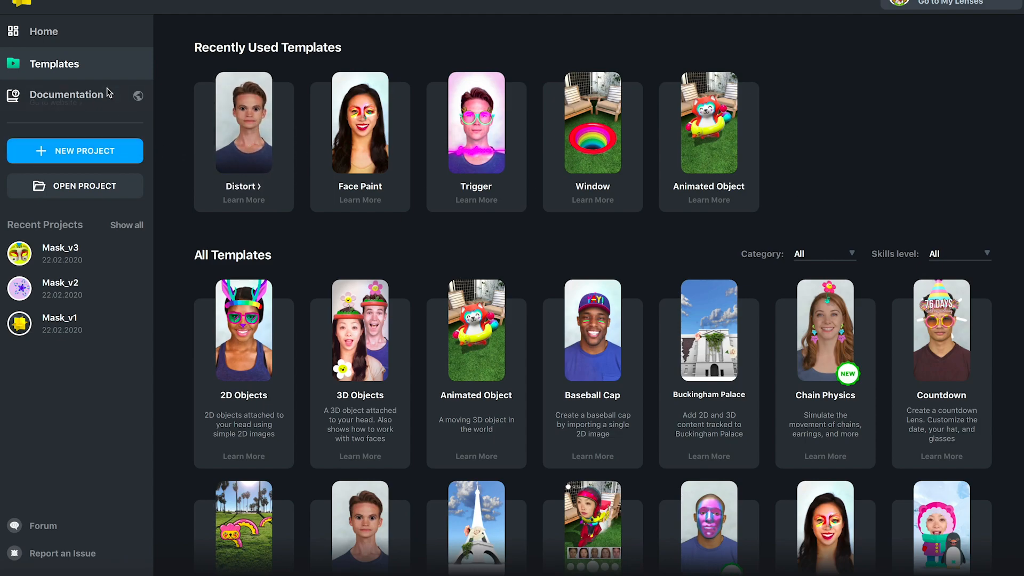
# Go back to the Home page and preview the recommended Distort template
pyautogui.click(101, 30)
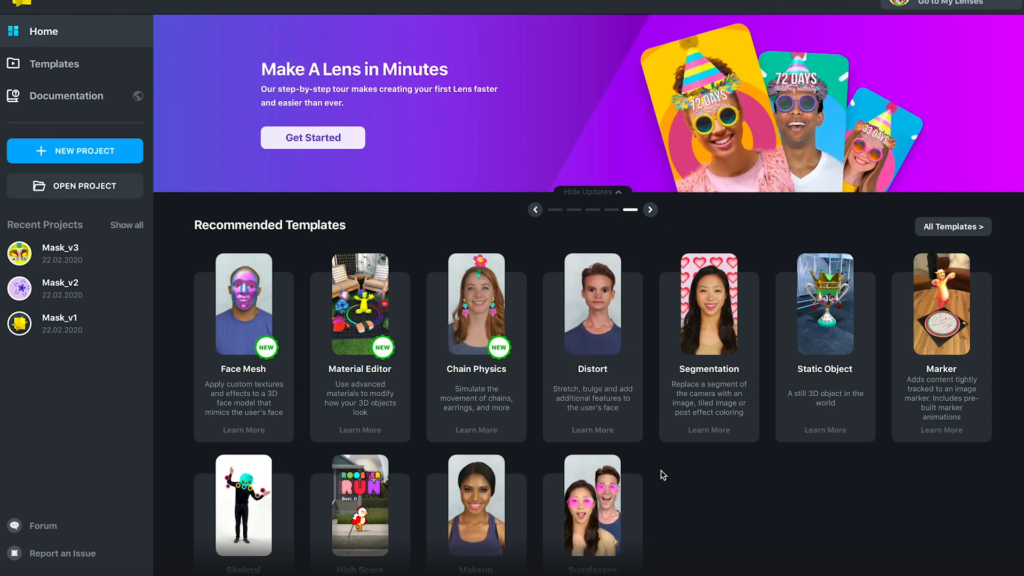
pyautogui.moveTo(592, 383)
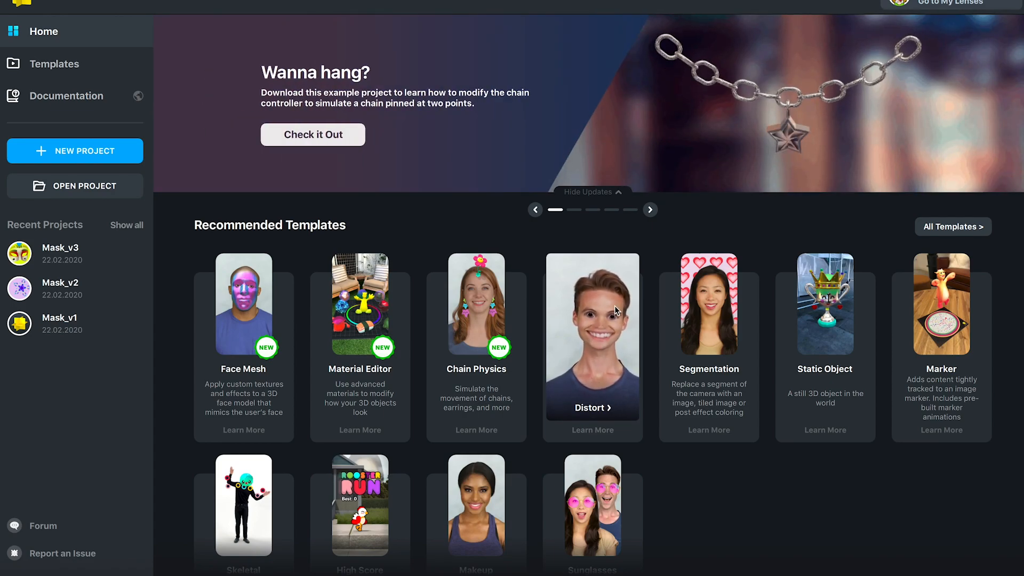
# Start a project from the Distort template and check the current lens size
pyautogui.click(596, 346)
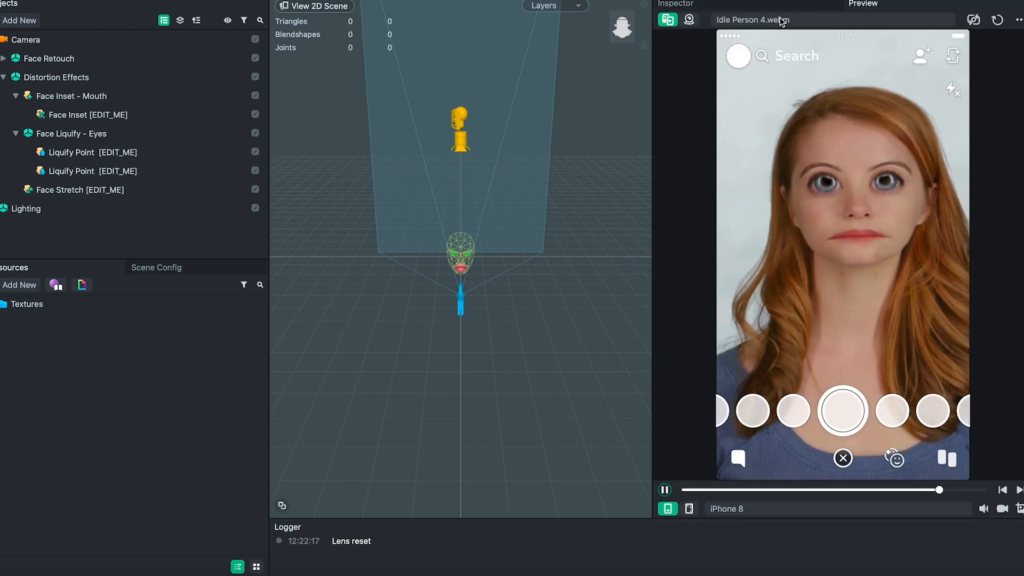
pyautogui.click(865, 5)
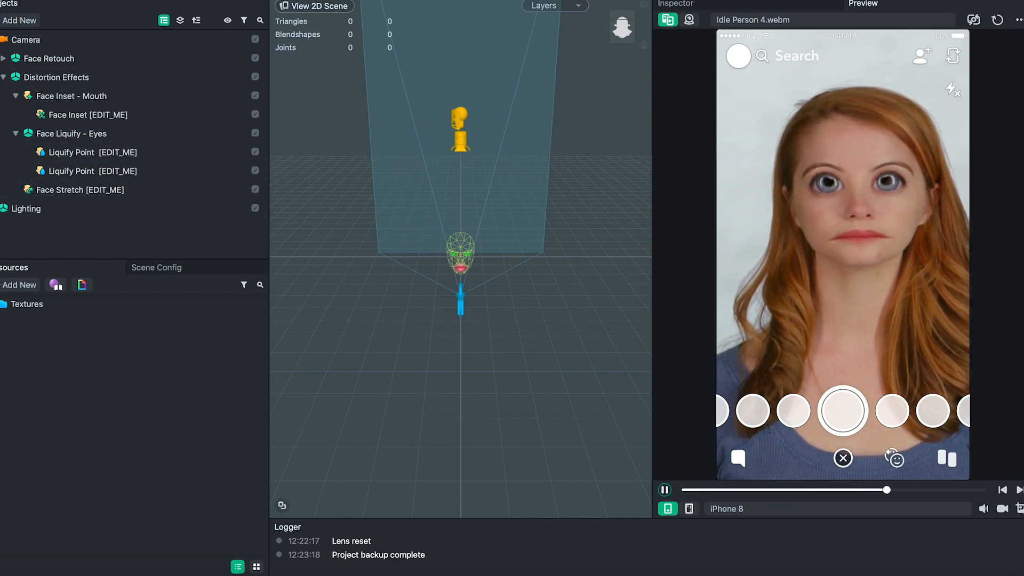
pyautogui.click(188, 0)
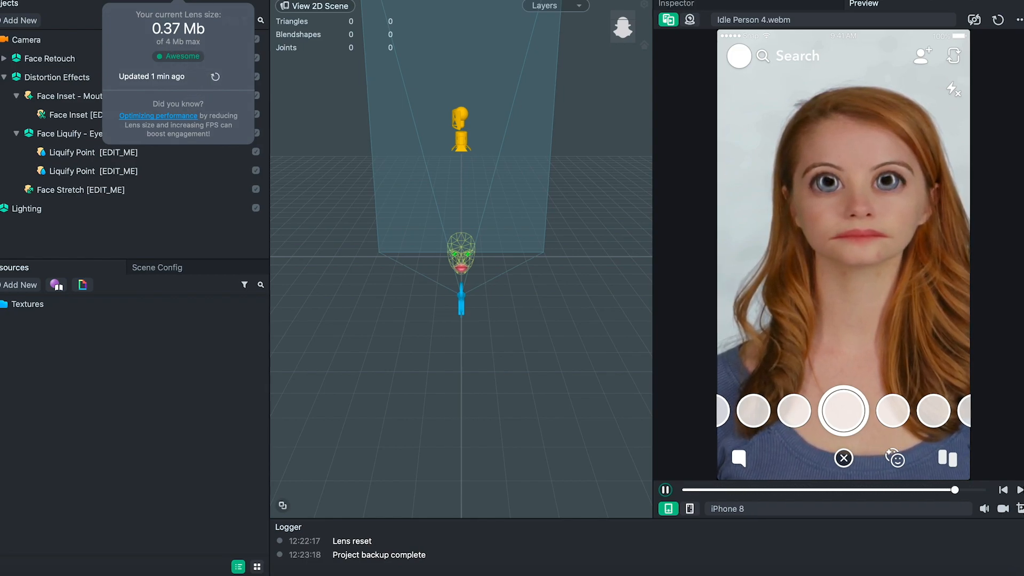
pyautogui.click(212, 0)
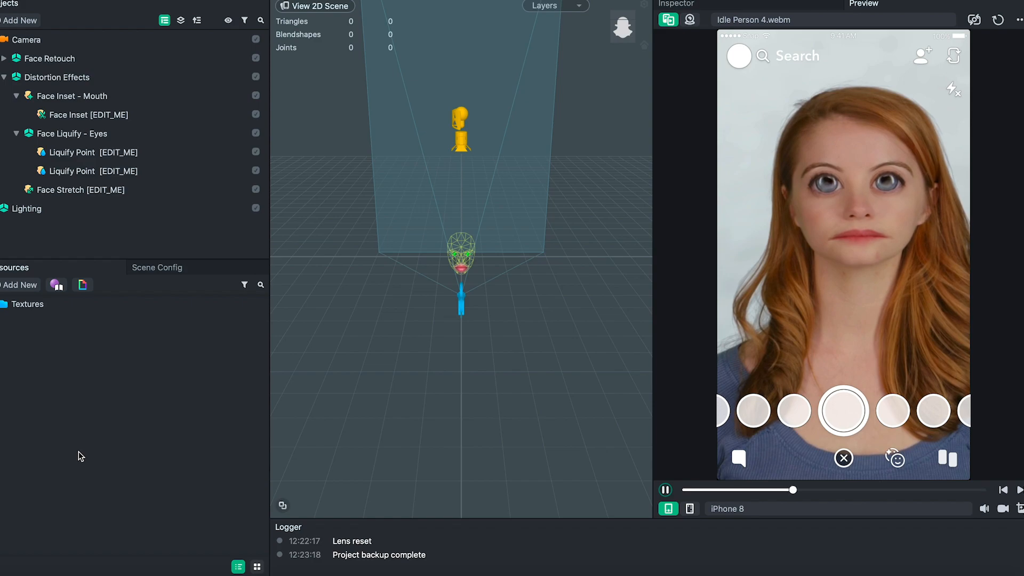
# Look through the scene objects, selecting Face Retouch, Camera, Distortion Effects and Face Inset - Mouth in turn
pyautogui.click(79, 171)
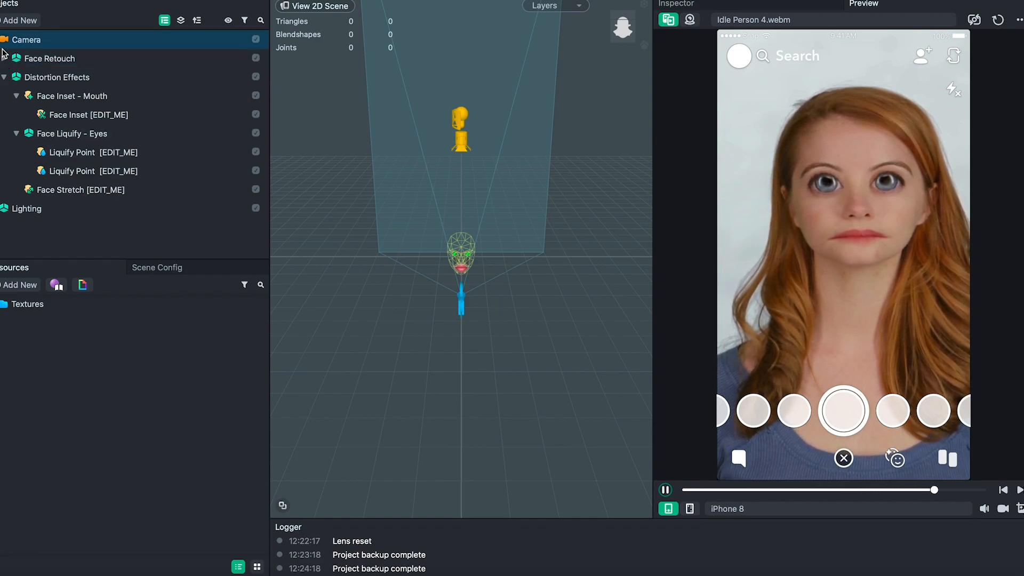
pyautogui.click(31, 60)
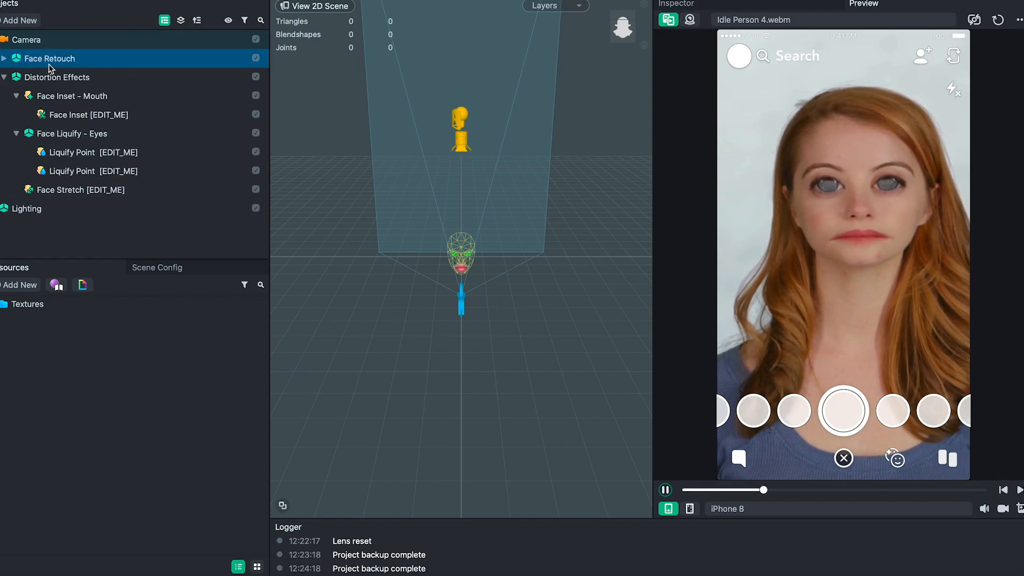
pyautogui.click(26, 43)
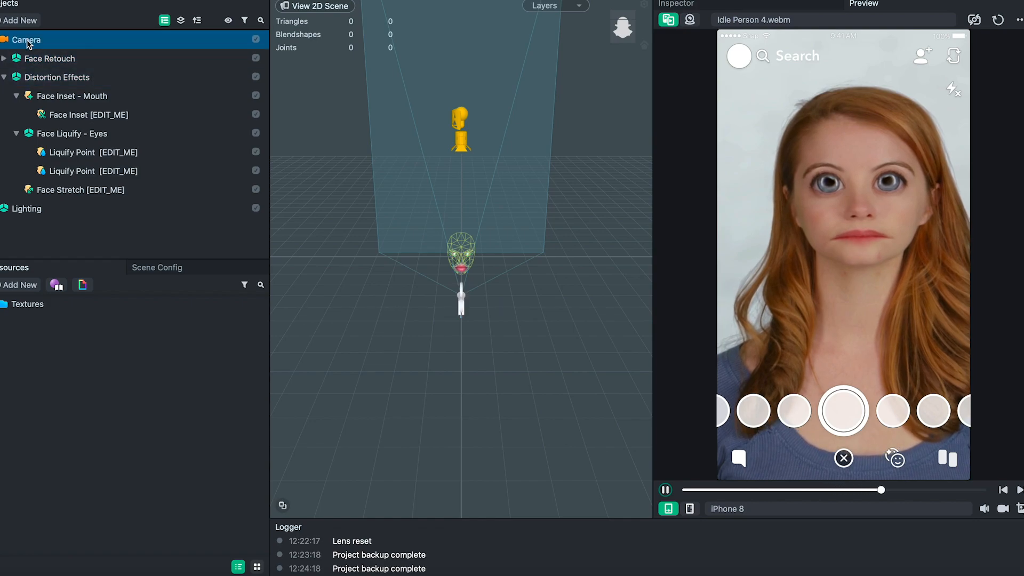
pyautogui.click(38, 81)
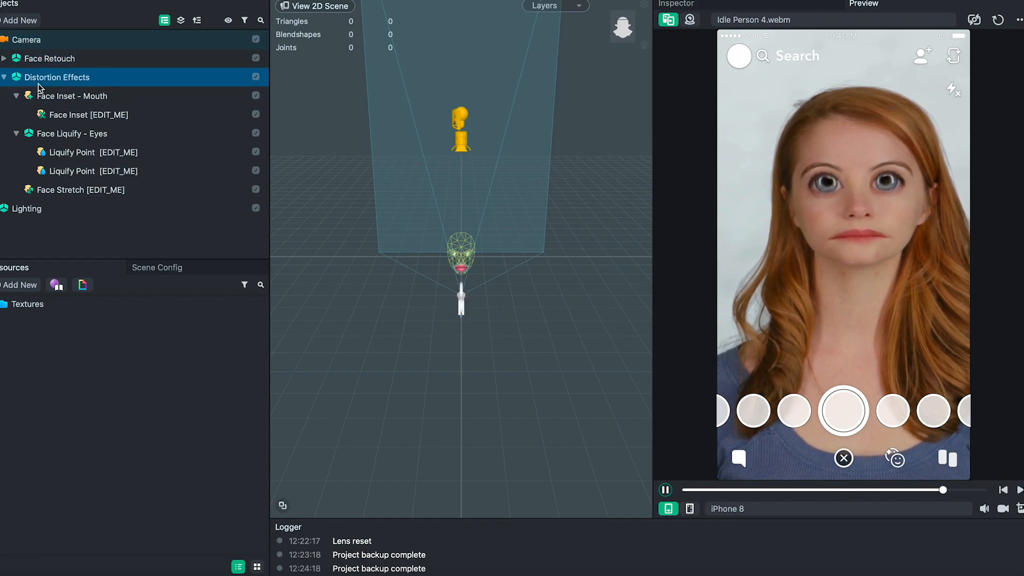
pyautogui.click(59, 103)
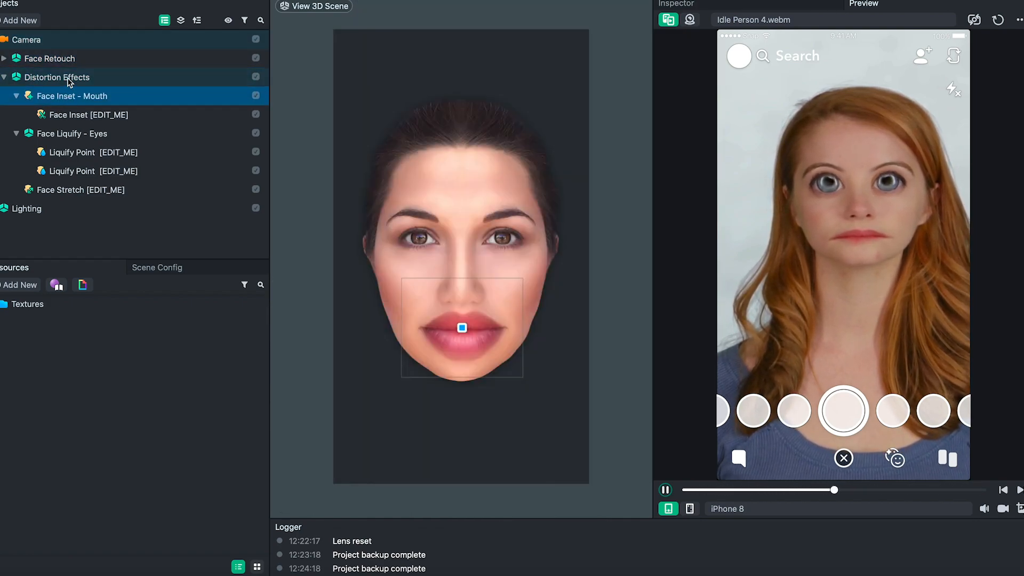
pyautogui.click(69, 81)
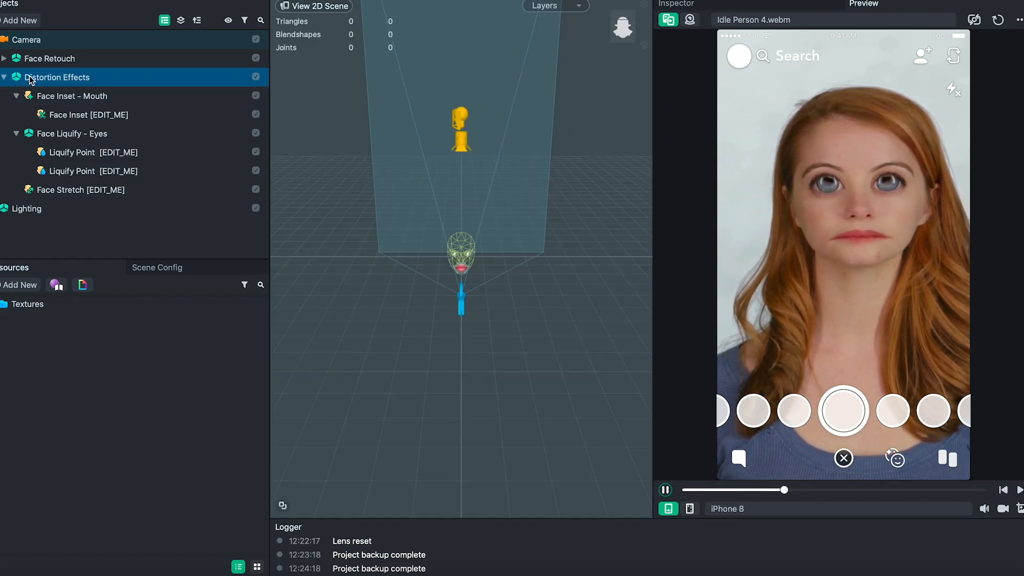
# Search the list of available objects for "di", cancel the search and add a Face Mask to the scene
pyautogui.click(11, 22)
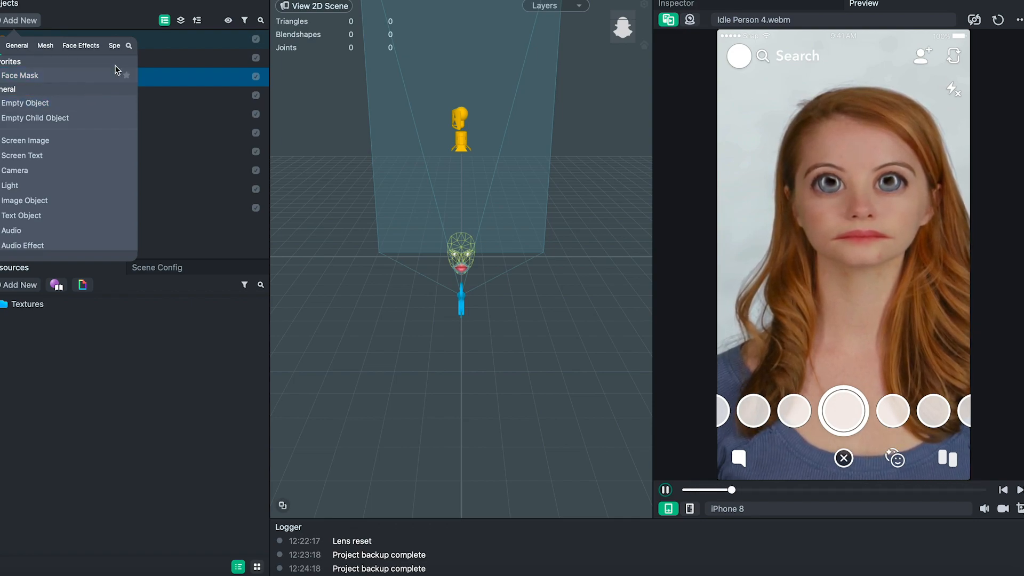
pyautogui.click(128, 45)
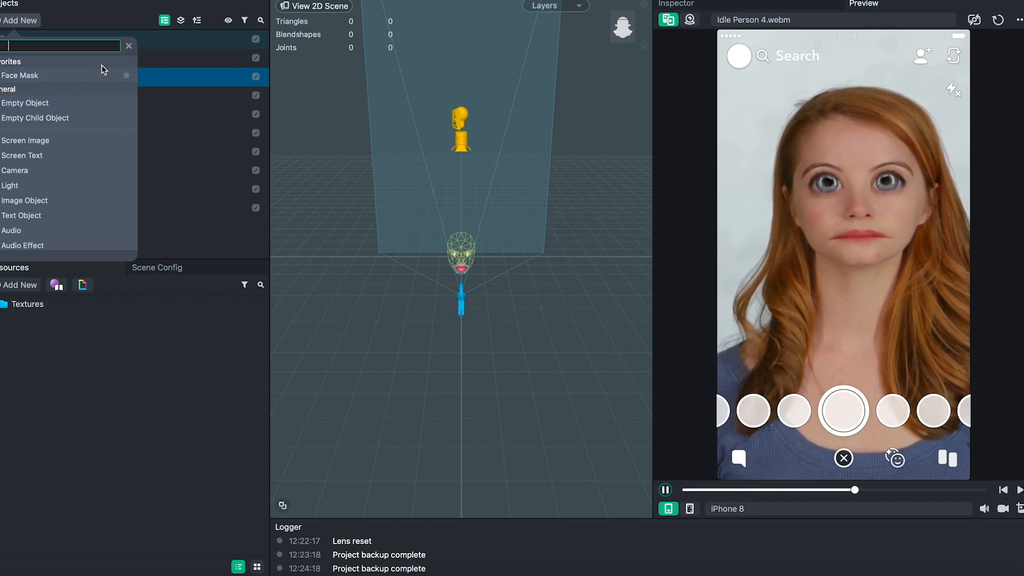
pyautogui.write('di')
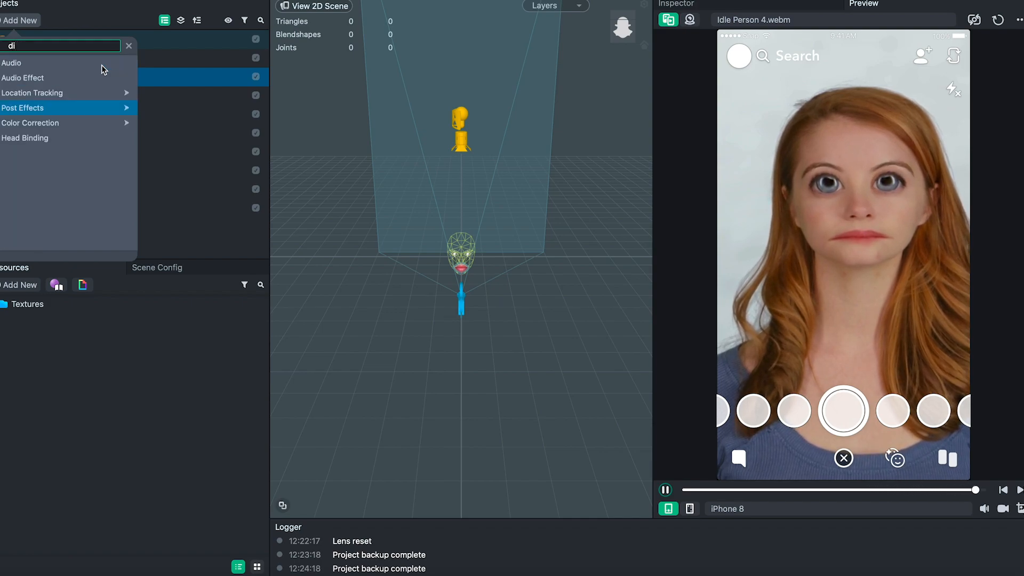
pyautogui.moveTo(83, 106)
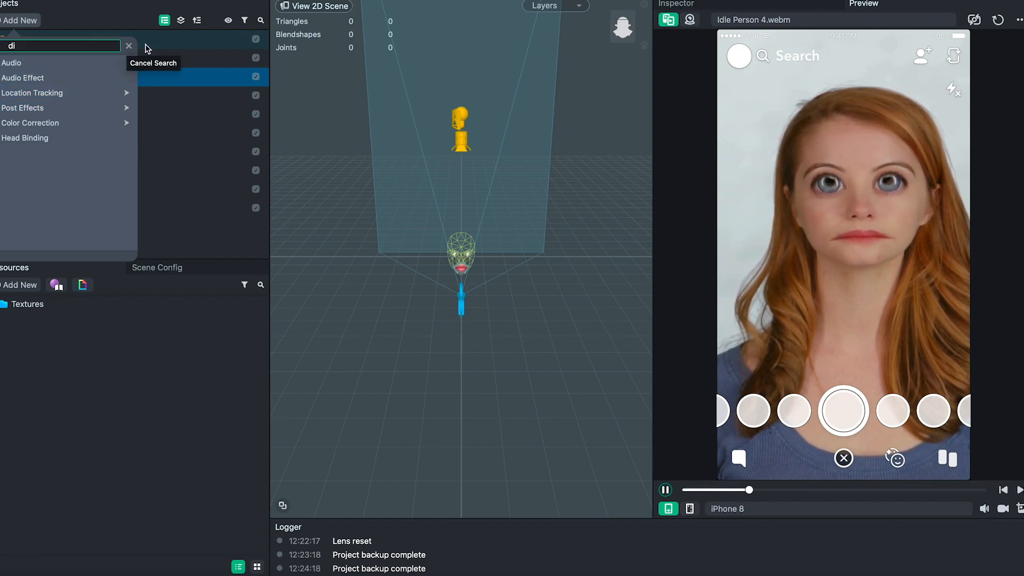
pyautogui.click(129, 47)
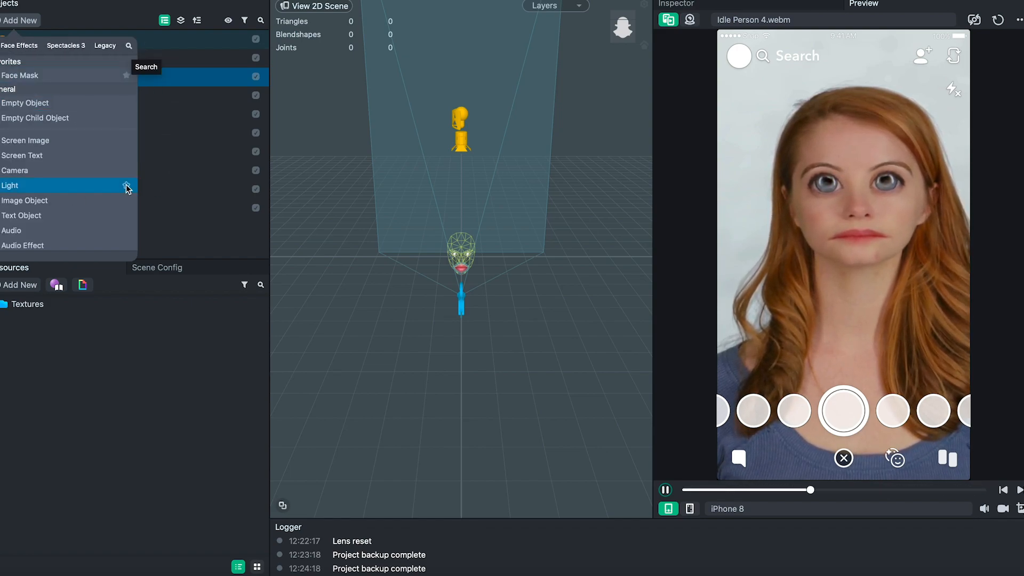
pyautogui.click(78, 76)
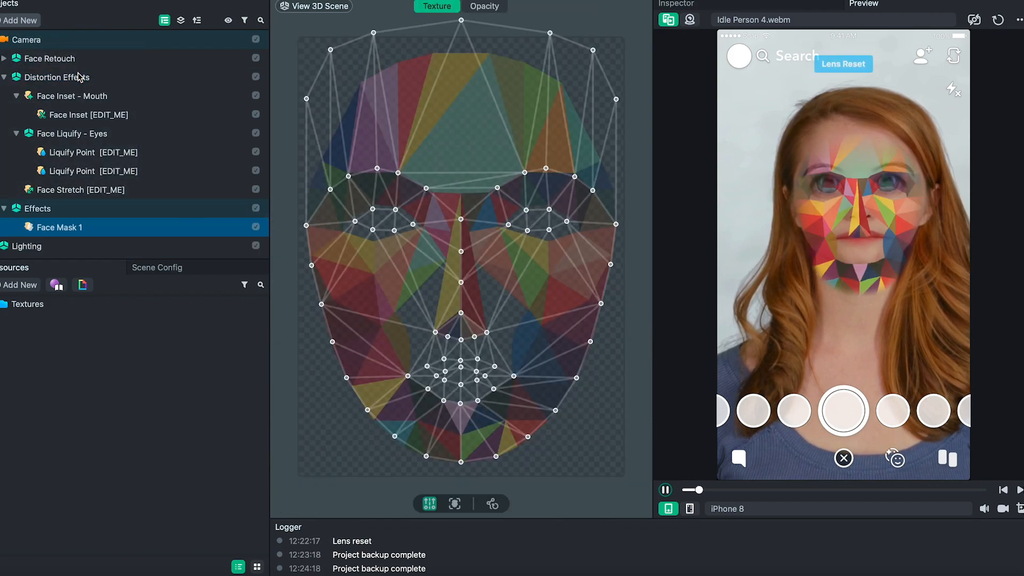
# Disable the Effects group and its Face Mask 1 object, and collapse the group
pyautogui.click(83, 213)
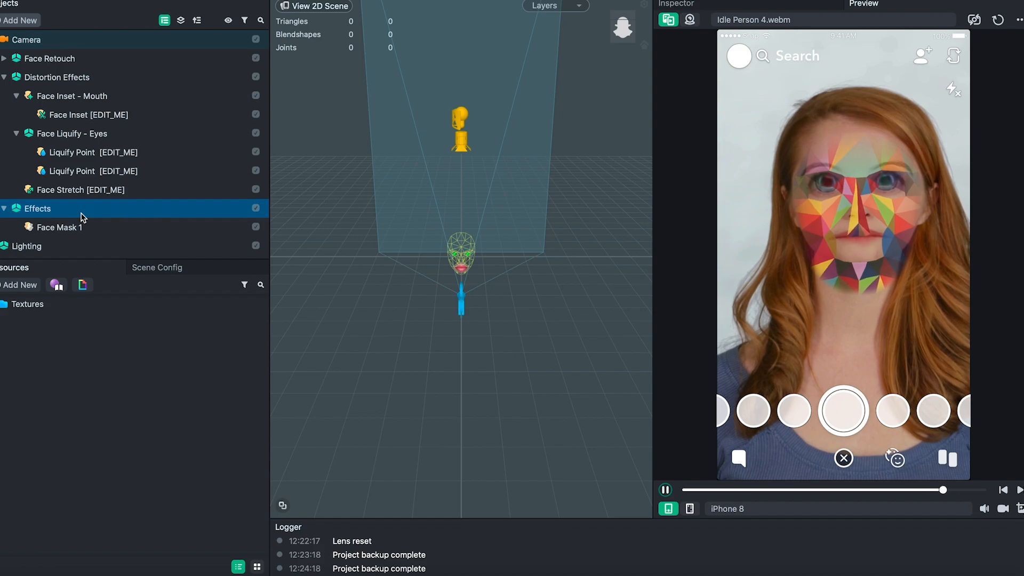
pyautogui.click(255, 208)
pyautogui.click(256, 227)
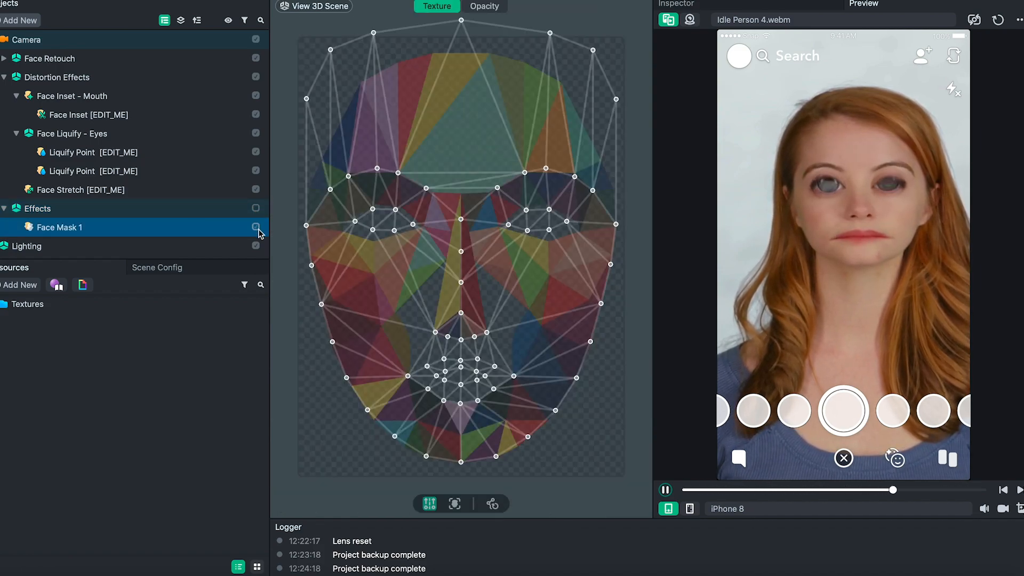
pyautogui.click(5, 209)
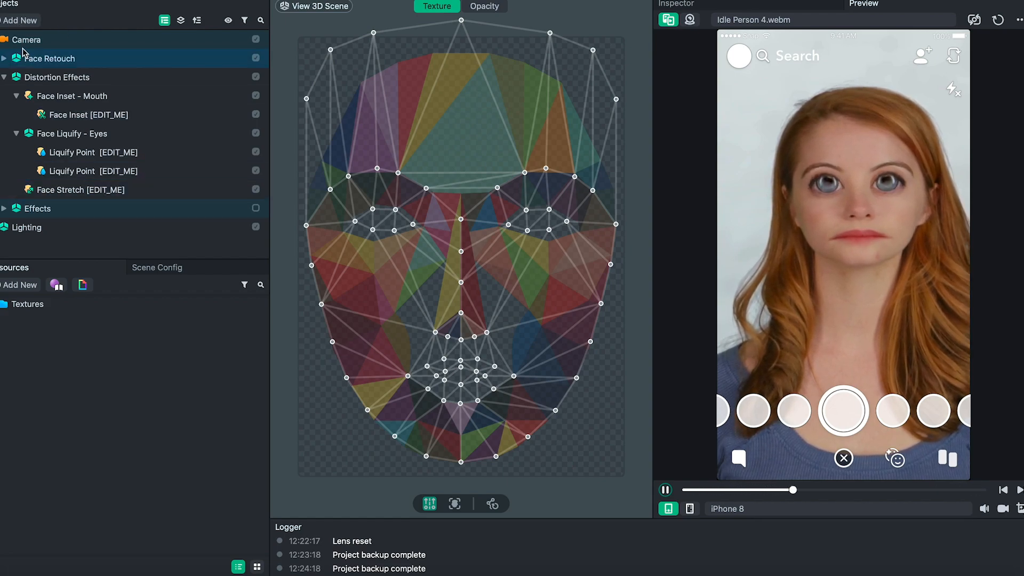
# Add a Liquify object under Face Mask 1, and expand the Effects group to select it
pyautogui.click(16, 21)
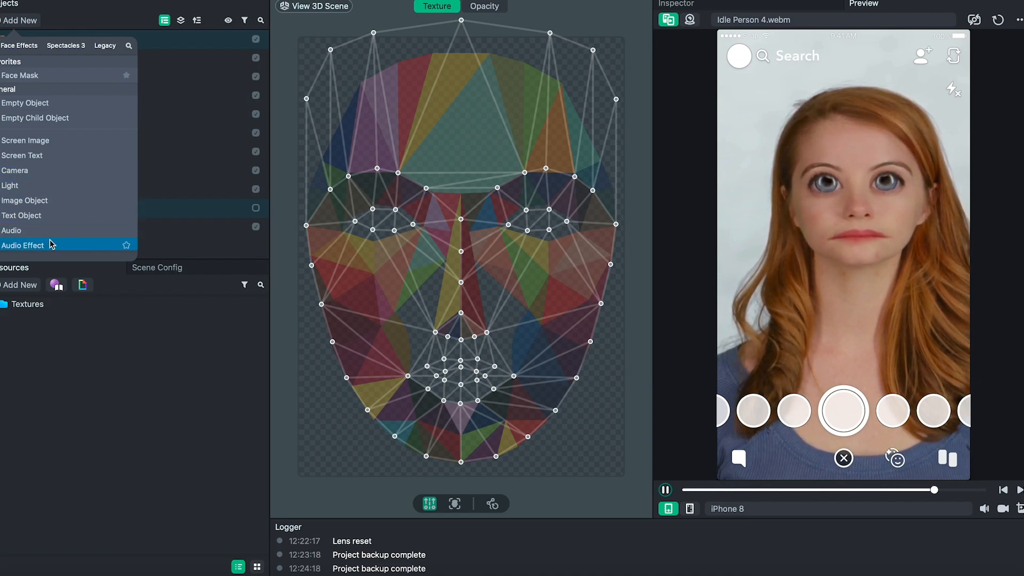
pyautogui.scroll(-1, 52, 245)
pyautogui.scroll(-1, 50, 248)
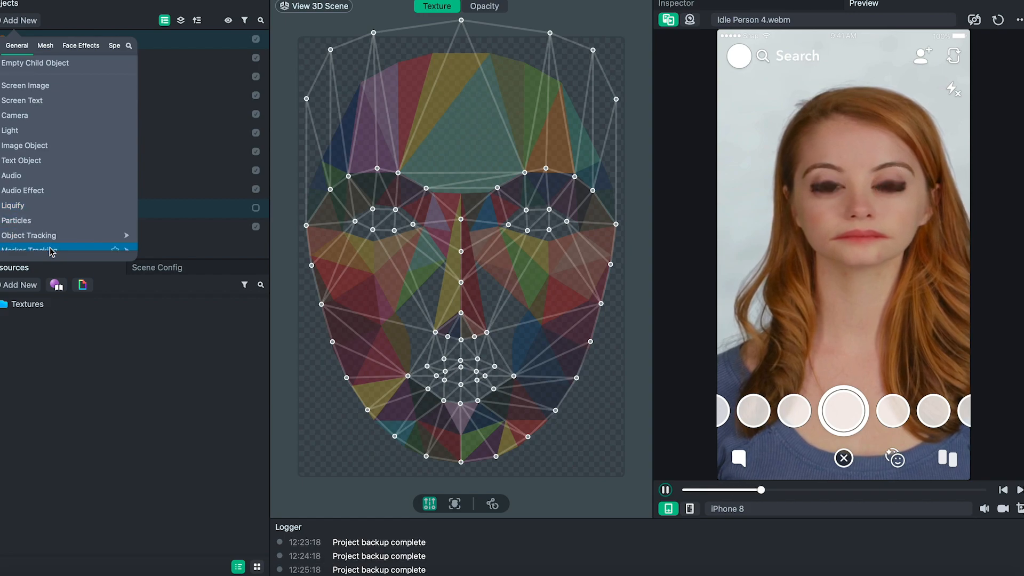
pyautogui.click(63, 206)
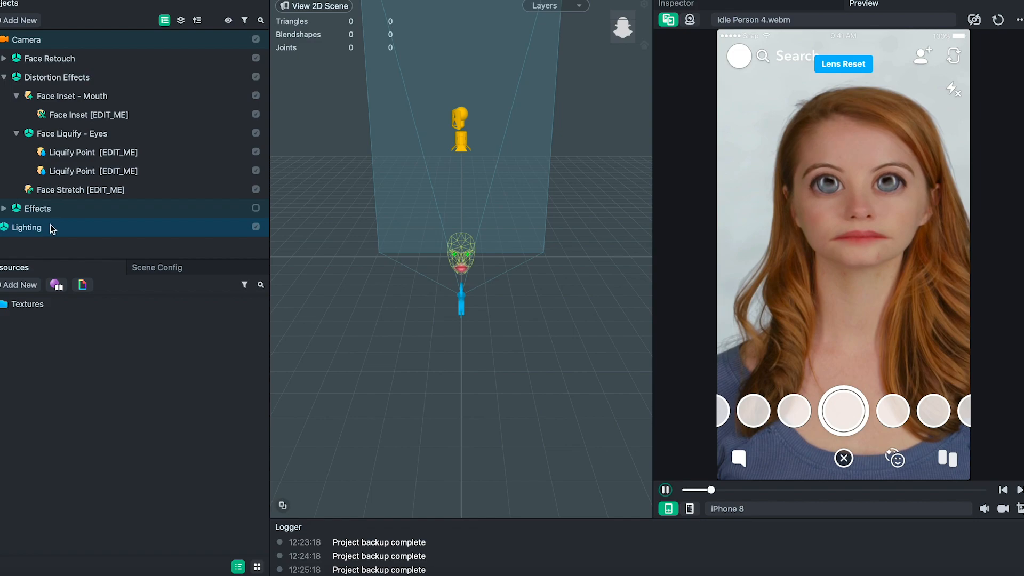
pyautogui.click(37, 208)
pyautogui.click(4, 209)
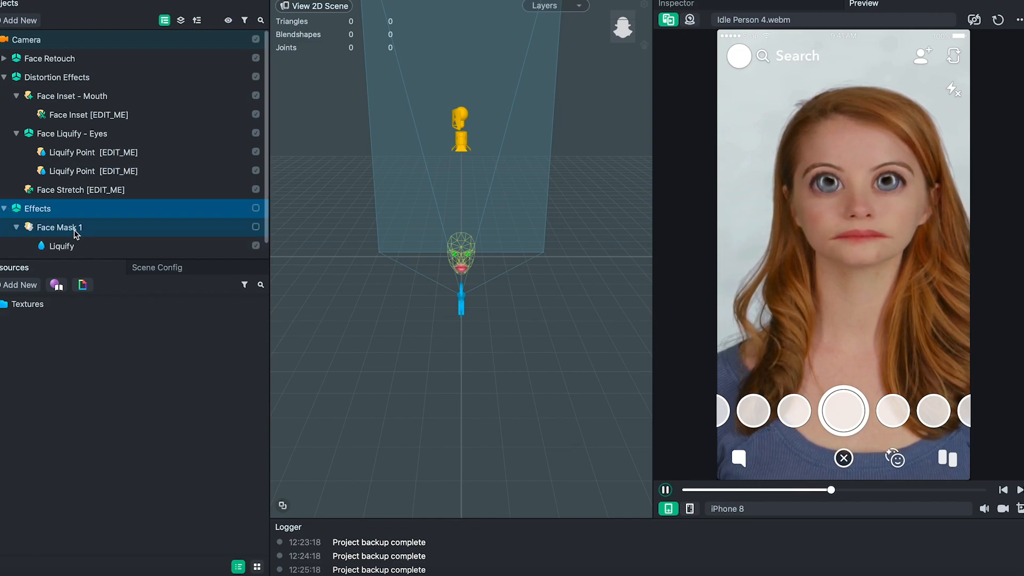
pyautogui.click(92, 246)
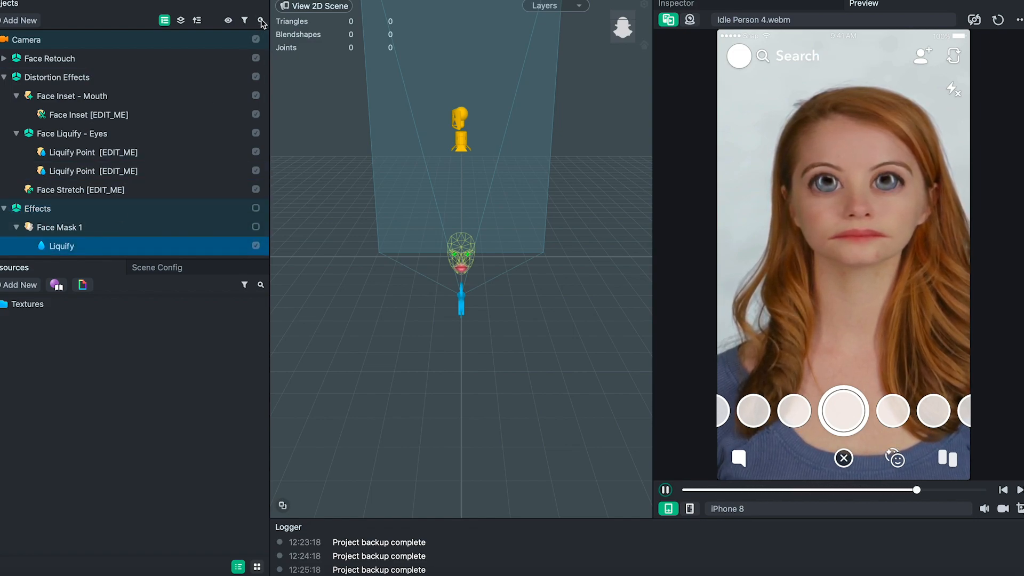
# Disable the Liquify object under Face Mask 1
pyautogui.click(157, 231)
pyautogui.click(107, 245)
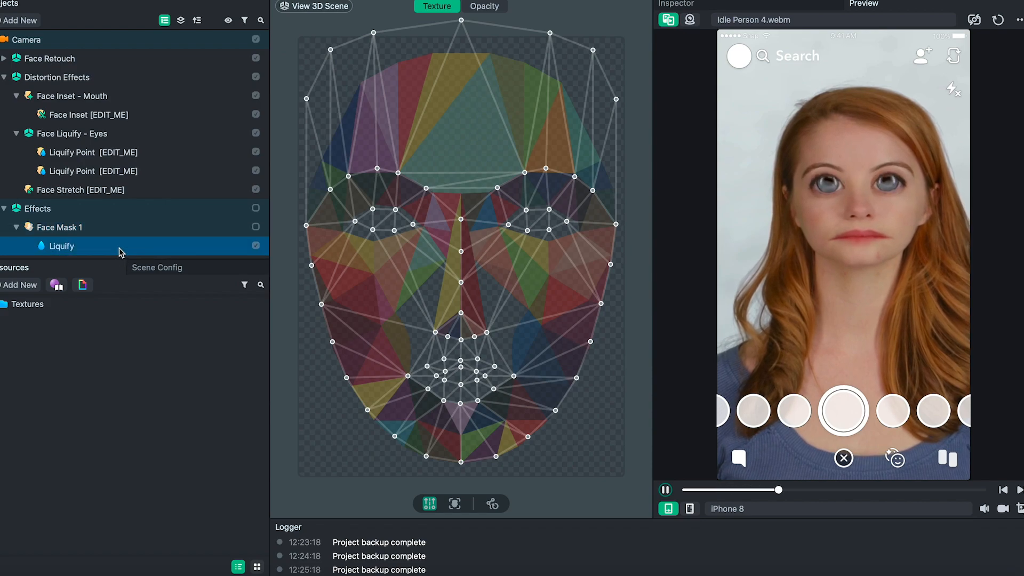
pyautogui.click(128, 228)
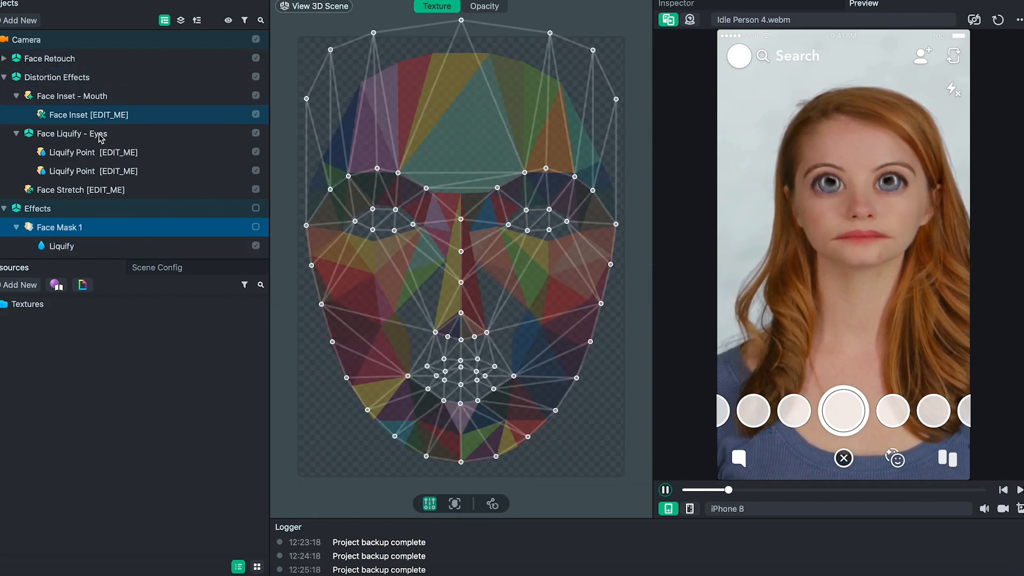
pyautogui.click(71, 208)
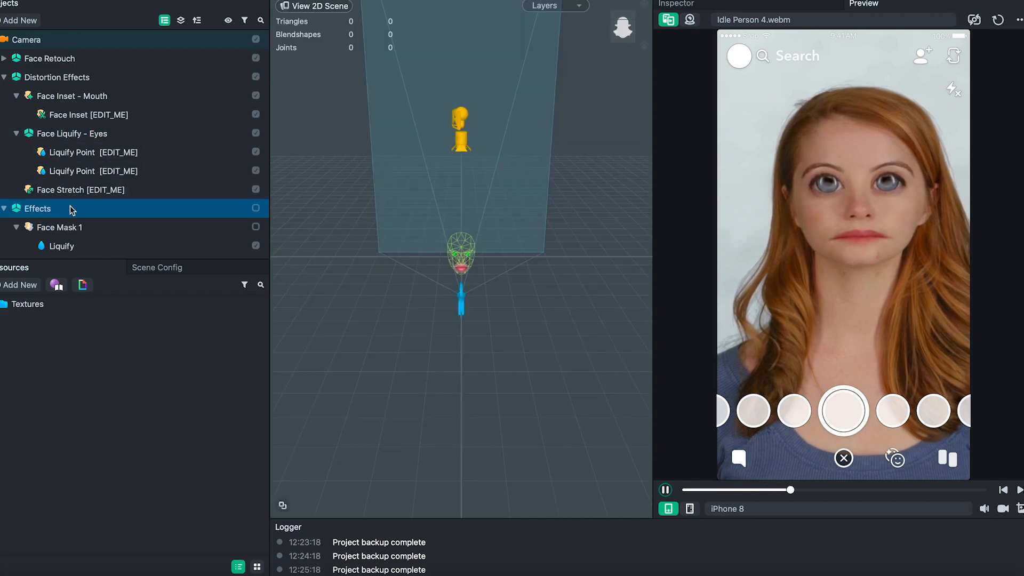
pyautogui.doubleClick(165, 209)
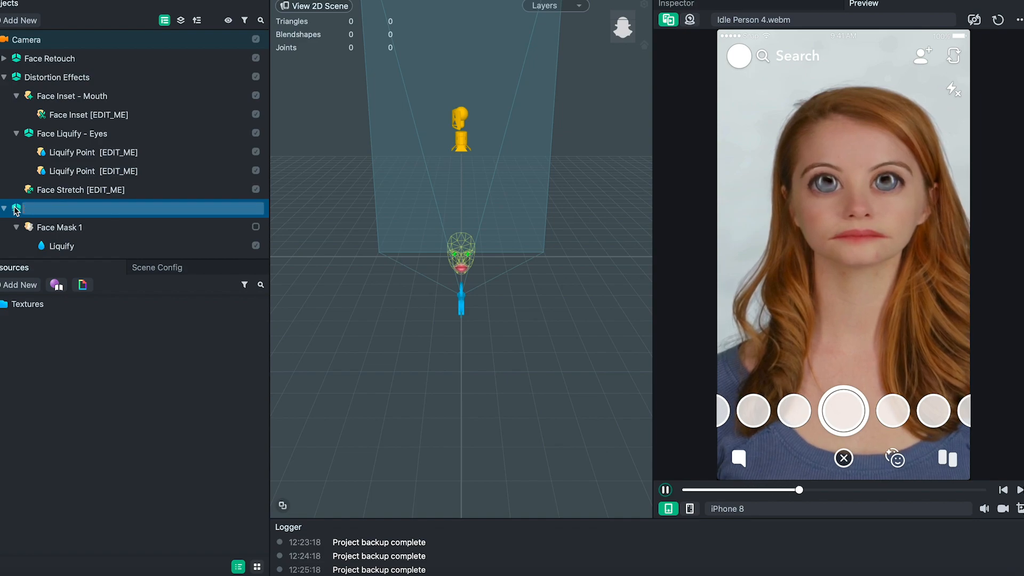
pyautogui.click(47, 228)
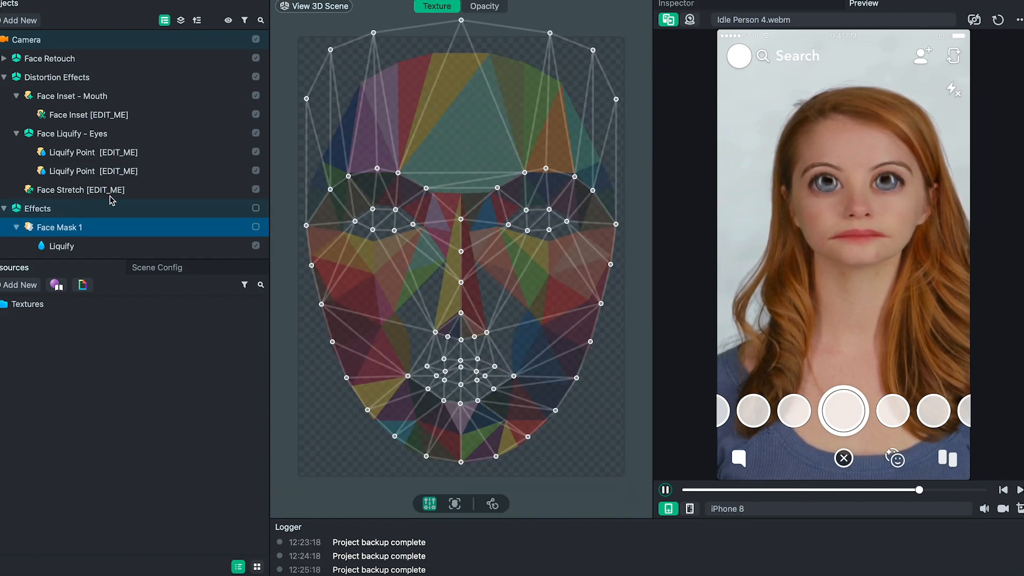
pyautogui.click(252, 246)
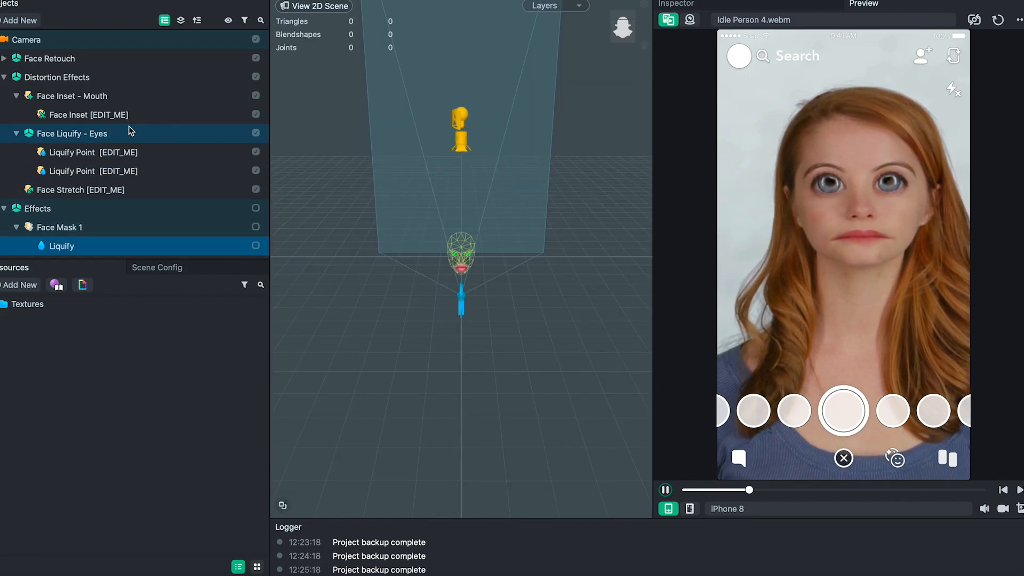
# Disable the Face Inset [EDIT_ME] object under Face Inset - Mouth and show its properties
pyautogui.click(20, 20)
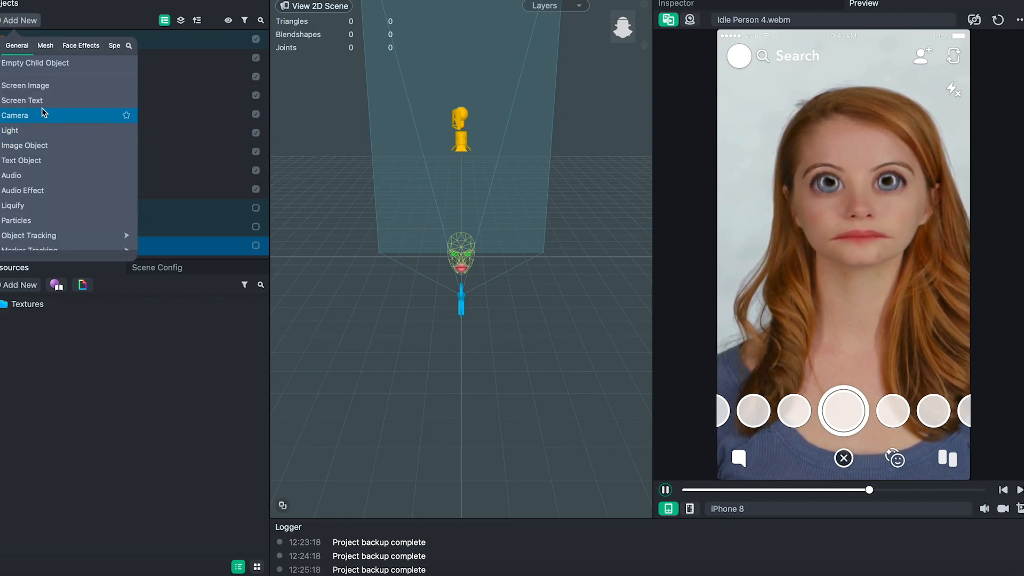
pyautogui.click(210, 105)
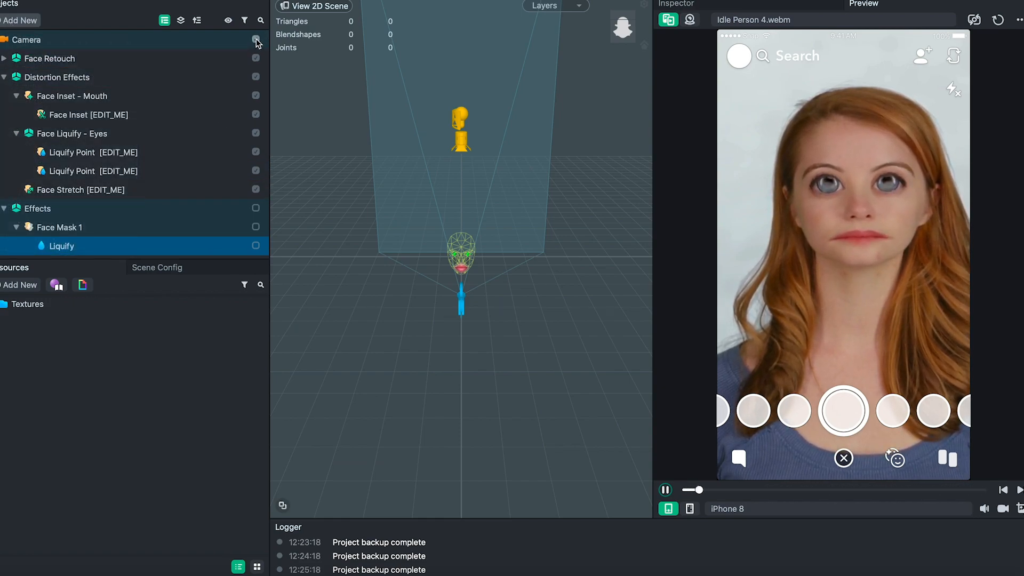
pyautogui.click(256, 59)
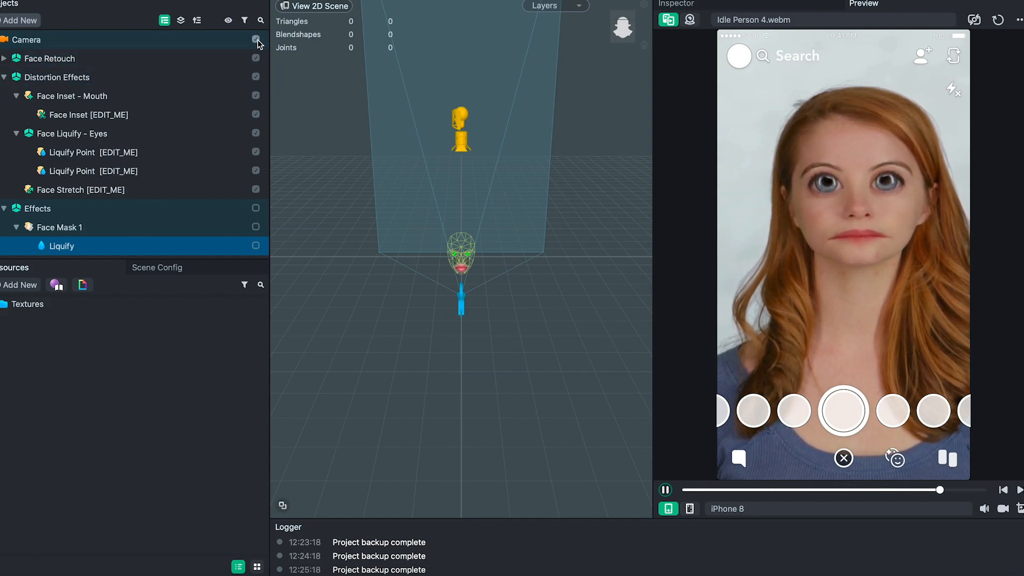
pyautogui.click(256, 115)
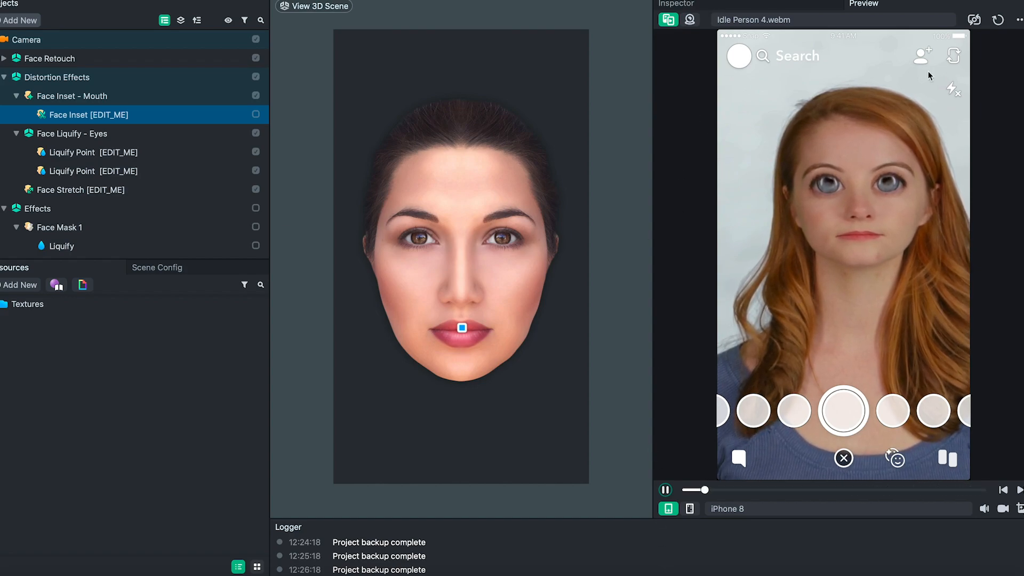
pyautogui.click(755, 9)
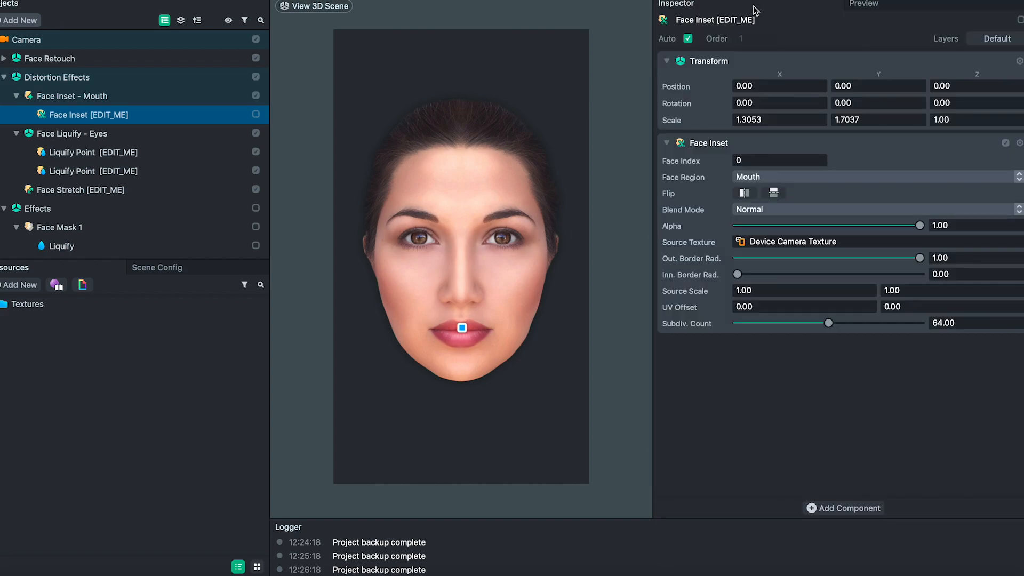
# Look at the lens in the preview and return to the properties of Face Inset [EDIT_ME]
pyautogui.click(883, 6)
pyautogui.click(772, 5)
pyautogui.click(916, 5)
pyautogui.click(763, 7)
# Enable Face Inset [EDIT_ME] and set its subdivision count to 59
pyautogui.moveTo(829, 323); pyautogui.dragTo(799, 323)
pyautogui.click(256, 115)
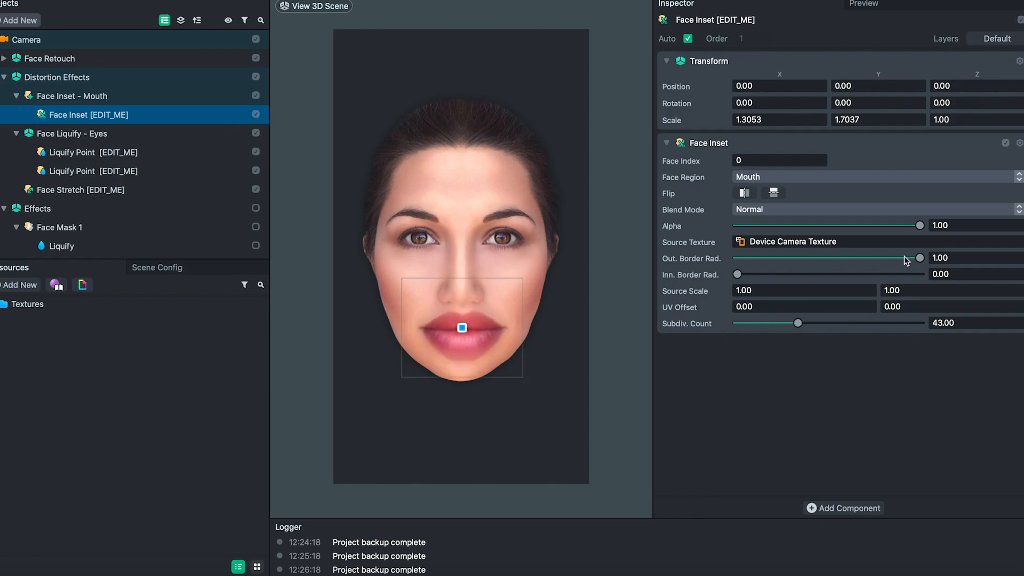
pyautogui.moveTo(800, 324); pyautogui.dragTo(822, 322)
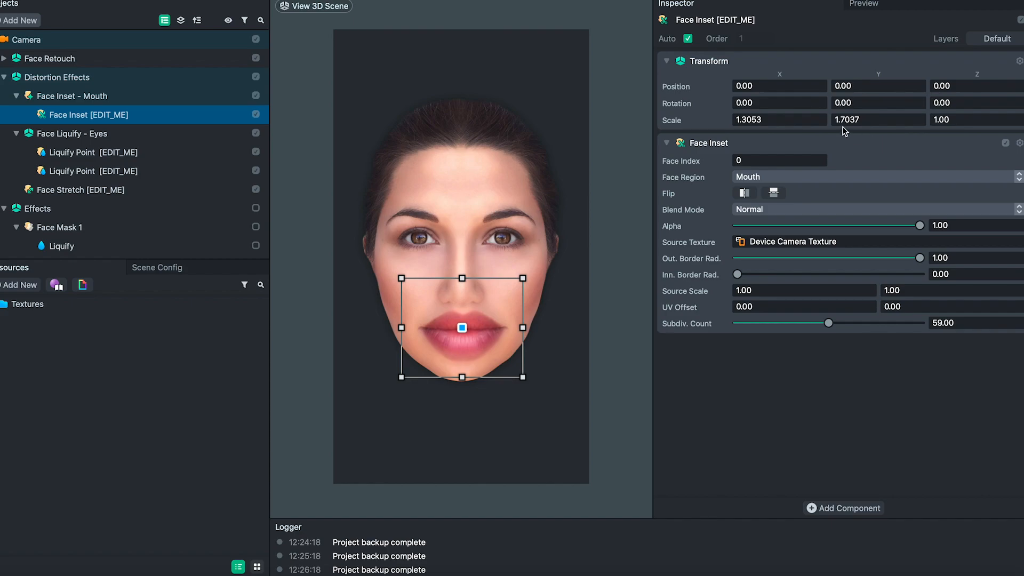
# Try enlarging the mouth inset, then shrink it to a scale of about 1.17 by 1.11, centred on the lips
pyautogui.moveTo(524, 277); pyautogui.dragTo(569, 251)
pyautogui.moveTo(497, 330); pyautogui.dragTo(473, 349)
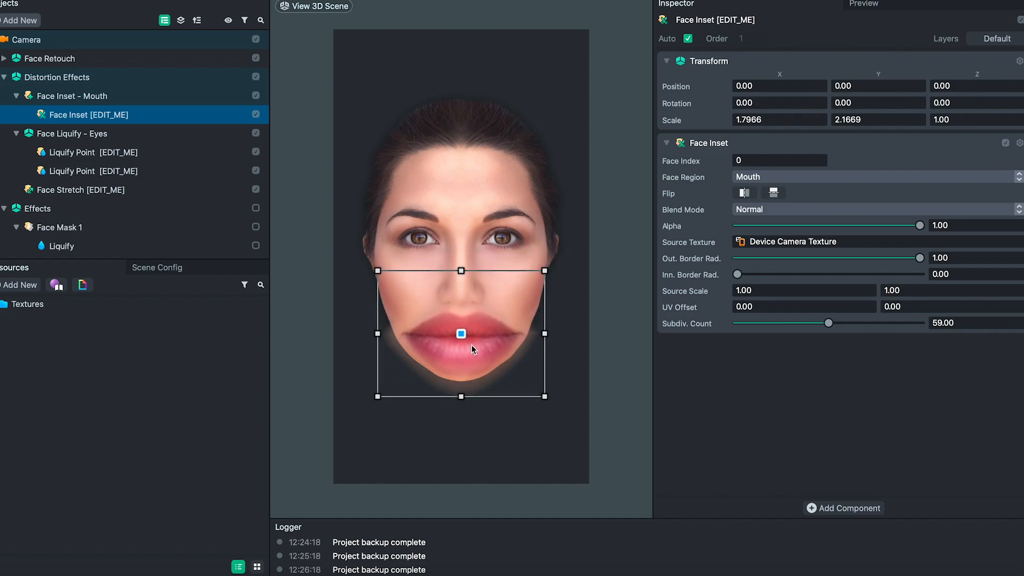
pyautogui.moveTo(767, 118); pyautogui.dragTo(704, 118)
pyautogui.moveTo(545, 269); pyautogui.dragTo(487, 327)
pyautogui.moveTo(449, 373); pyautogui.dragTo(478, 344)
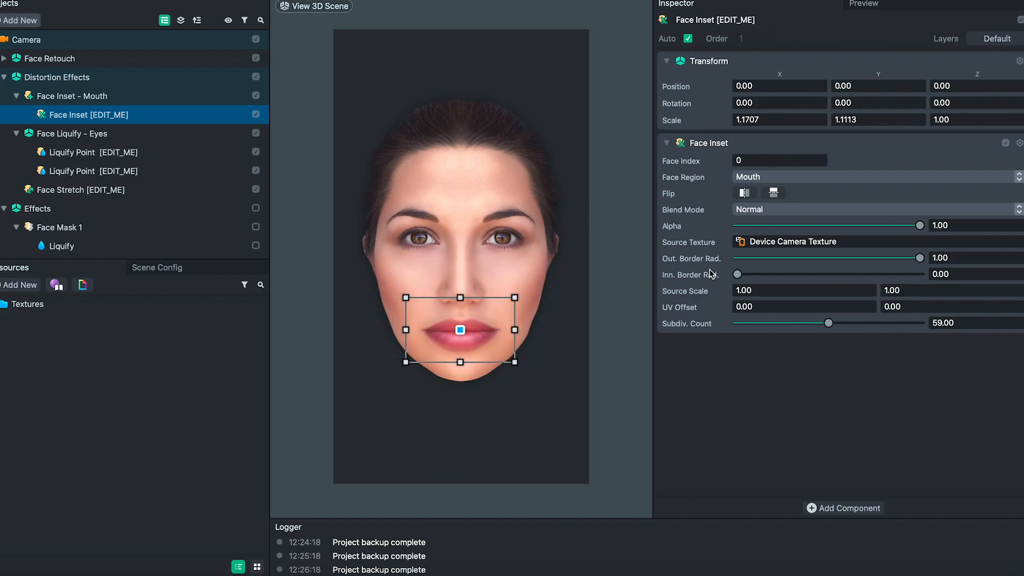
# Try the inset's face region as Left Eye, set it to Right Eye, and move the inset onto the cheek just below that eye
pyautogui.click(816, 178)
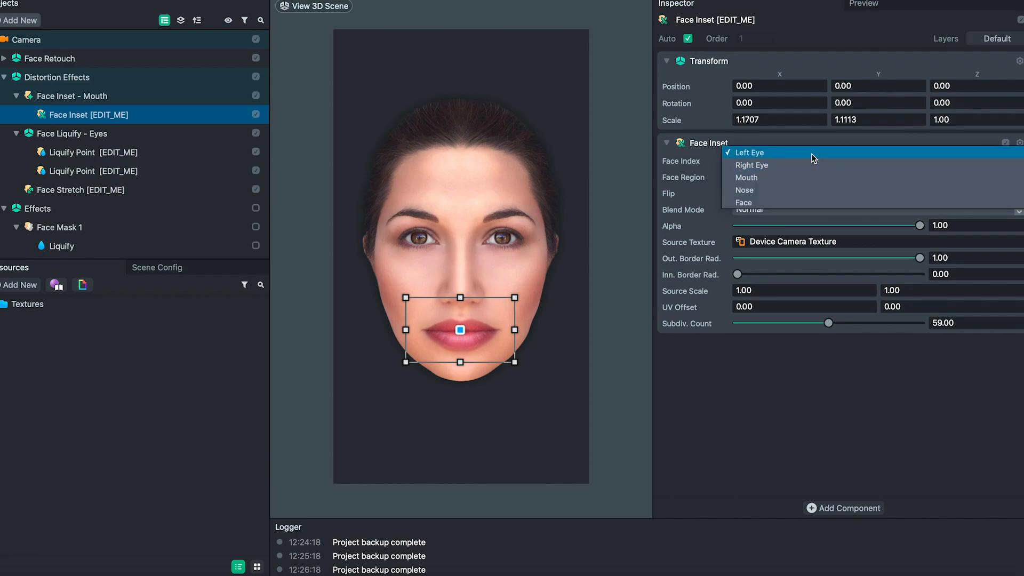
pyautogui.click(813, 150)
pyautogui.click(808, 178)
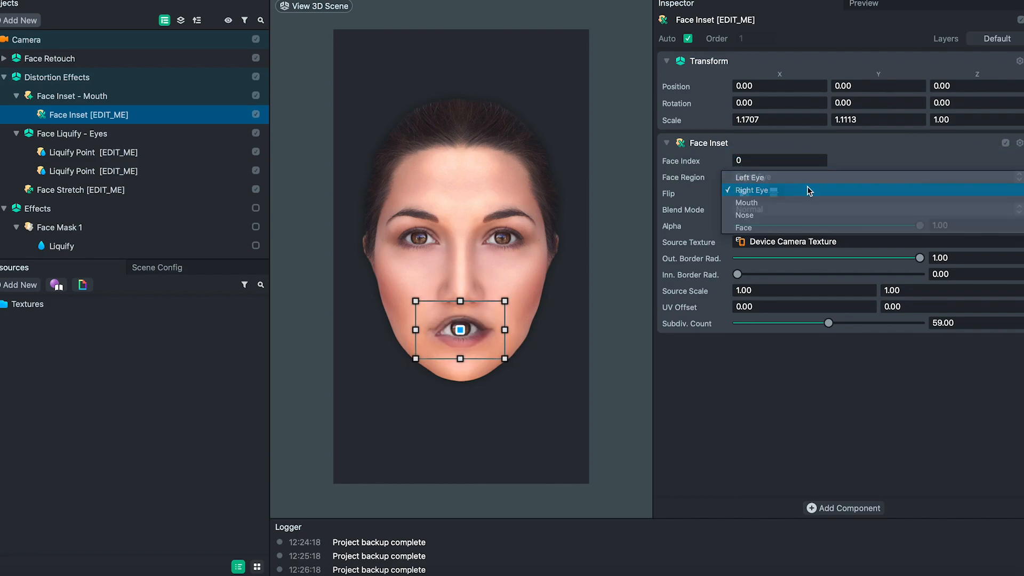
pyautogui.click(809, 190)
pyautogui.click(795, 181)
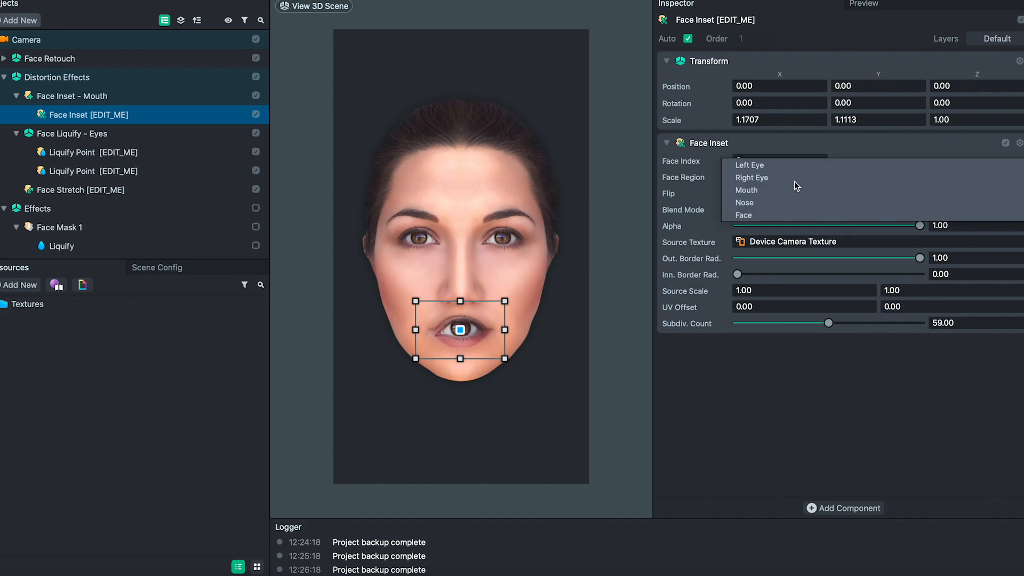
pyautogui.click(70, 96)
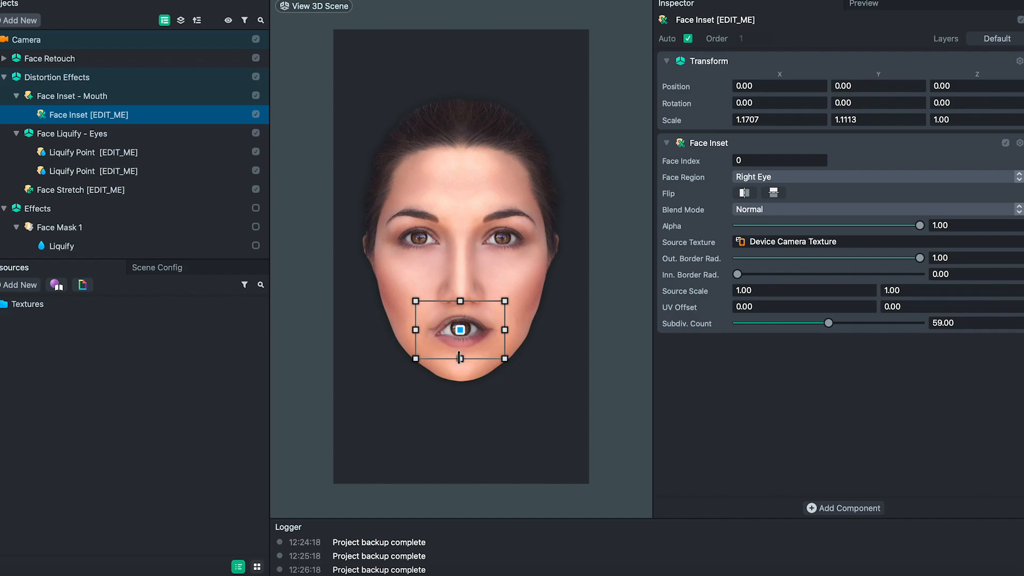
pyautogui.moveTo(479, 337); pyautogui.dragTo(538, 273)
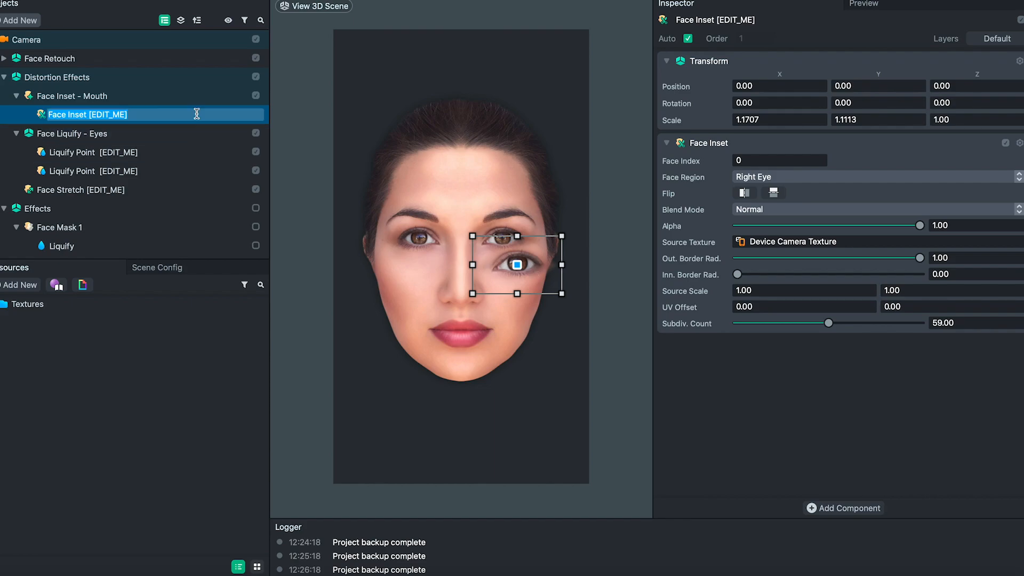
# Duplicate the eye inset and place the copy directly below it on the cheek, at about X 0.31, Y -2.50
pyautogui.click(107, 152)
pyautogui.click(66, 116)
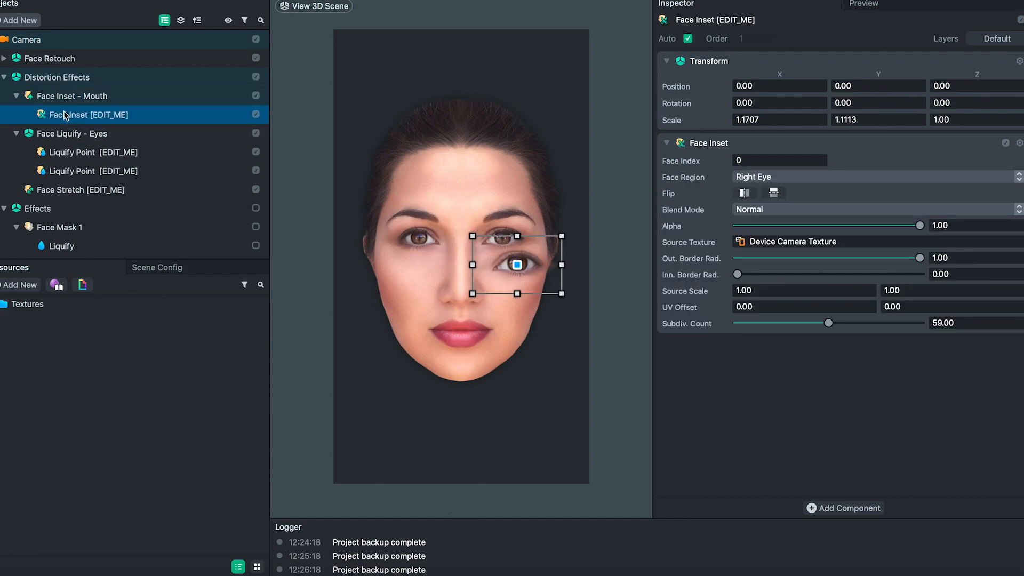
pyautogui.hotkey('ctrl', 'd')
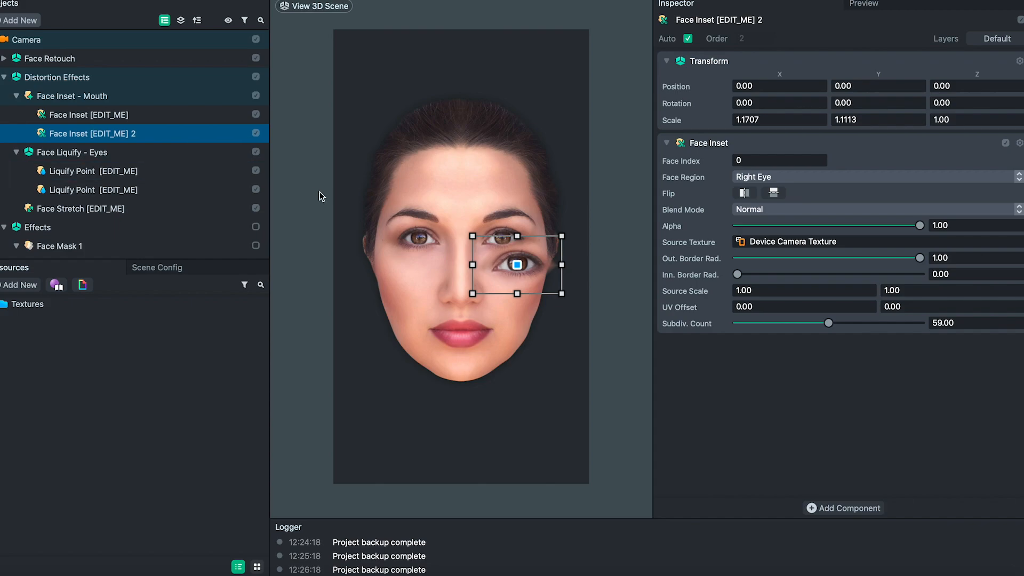
pyautogui.moveTo(531, 268); pyautogui.dragTo(532, 304)
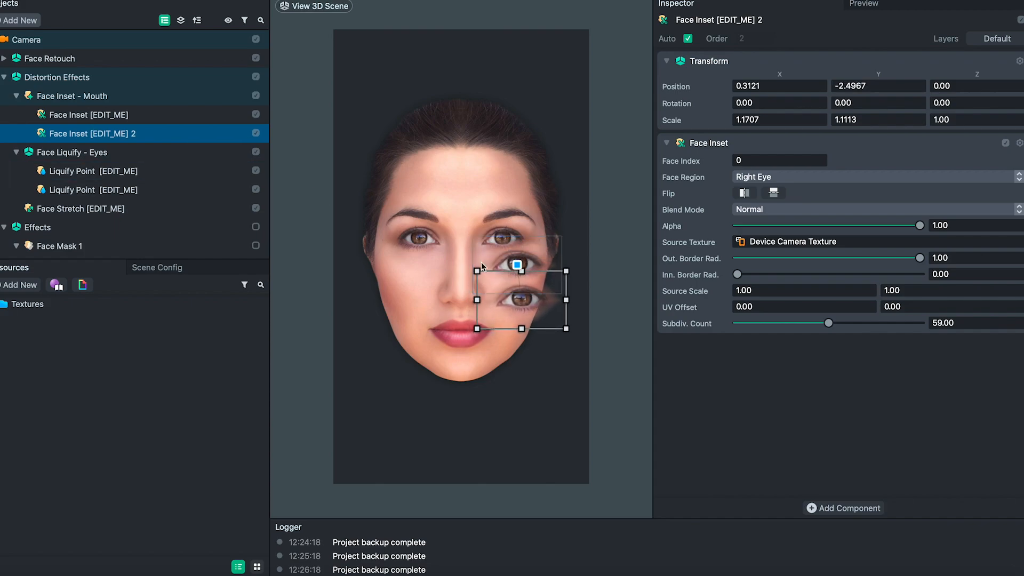
# Duplicate the lower eye inset, try moving the copy to the opposite cheek, and undo that move
pyautogui.doubleClick(132, 133)
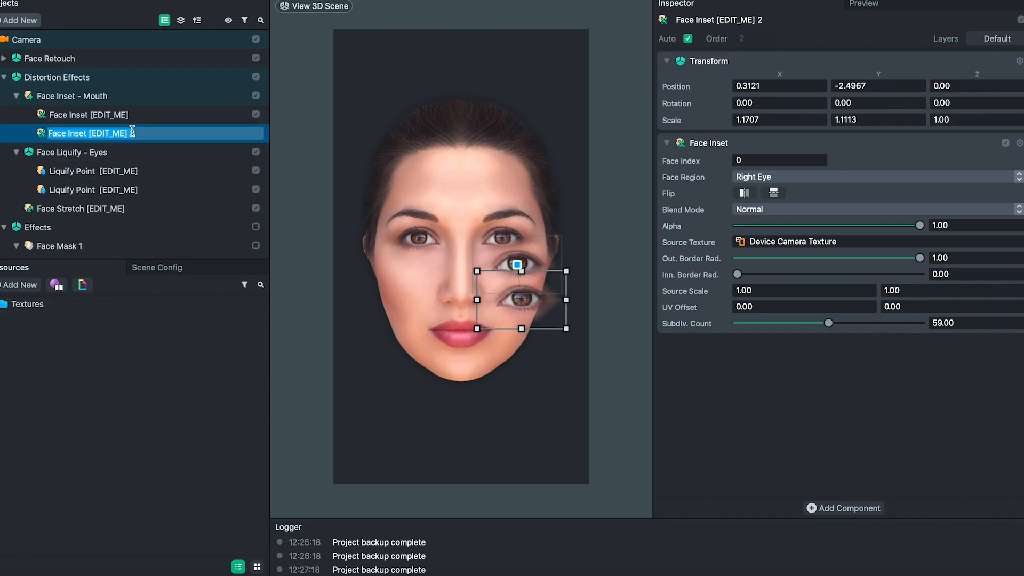
pyautogui.hotkey('ctrl', 'd')
pyautogui.moveTo(525, 306); pyautogui.dragTo(415, 275)
pyautogui.hotkey('ctrl', 'z')
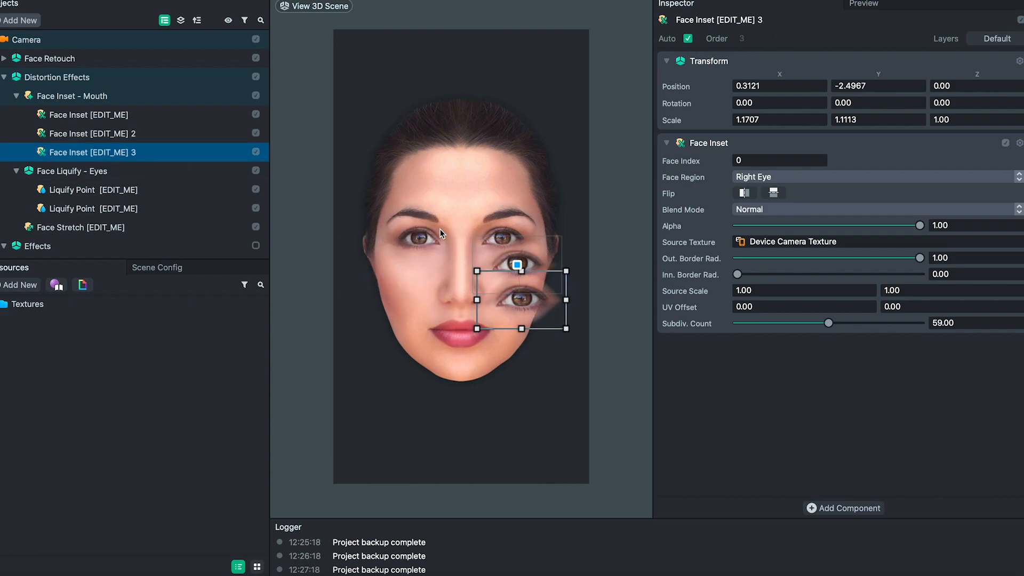
# Duplicate Face Inset [EDIT_ME] 2, move the copy just below the eye on the opposite side, and set its face region to Left Eye
pyautogui.click(423, 238)
pyautogui.click(530, 302)
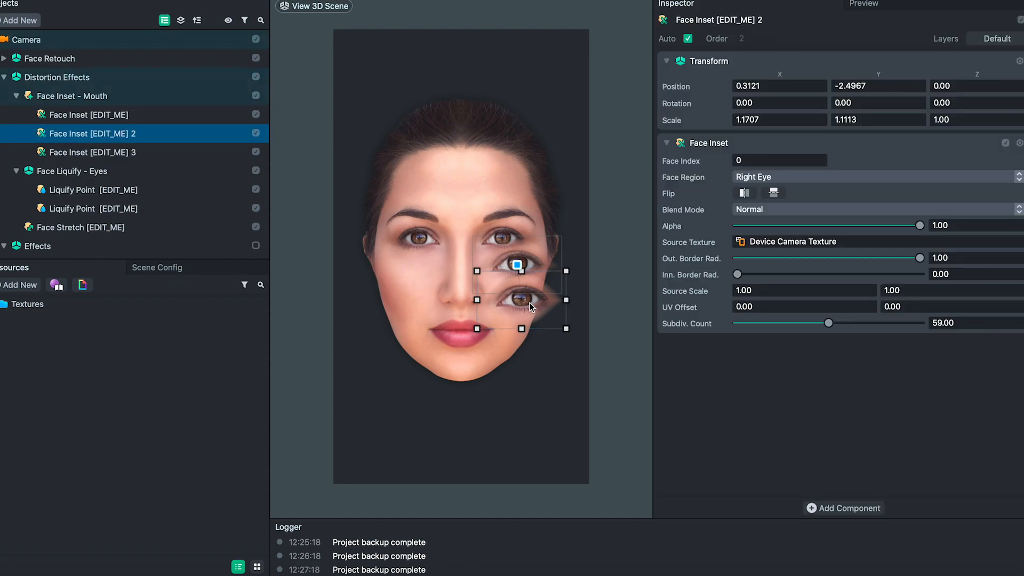
pyautogui.hotkey('ctrl', 'd')
pyautogui.moveTo(539, 306); pyautogui.dragTo(431, 270)
pyautogui.click(762, 181)
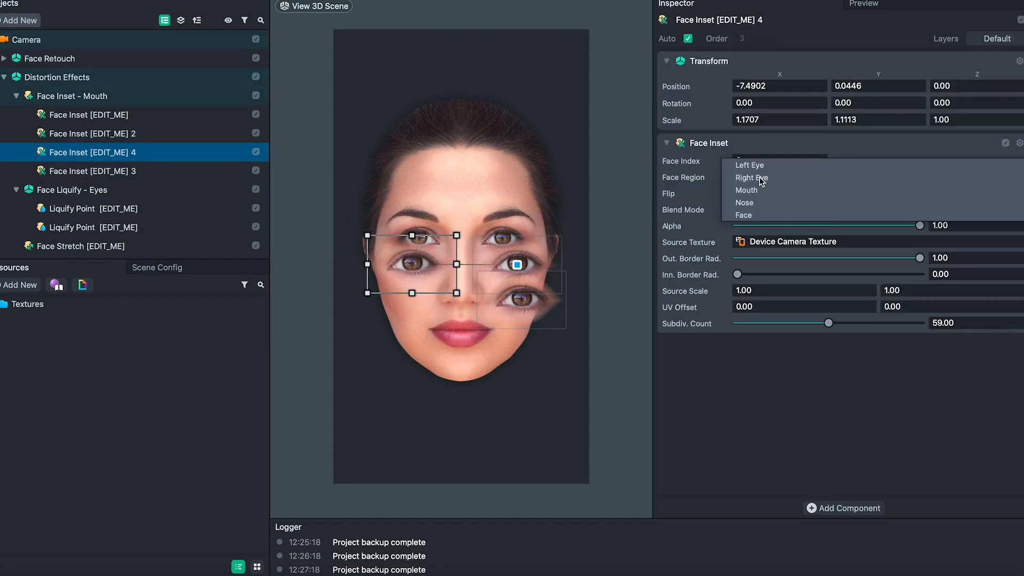
pyautogui.click(778, 166)
pyautogui.moveTo(427, 268)
pyautogui.mouseDown()
pyautogui.moveTo(434, 277)
pyautogui.moveTo(418, 271)
pyautogui.mouseUp()
# Duplicate Face Inset [EDIT_ME] 2 again, place the copy lower on the opposite cheek at about X -7.49, Y -2.68, and set its region to Left Eye
pyautogui.click(547, 309)
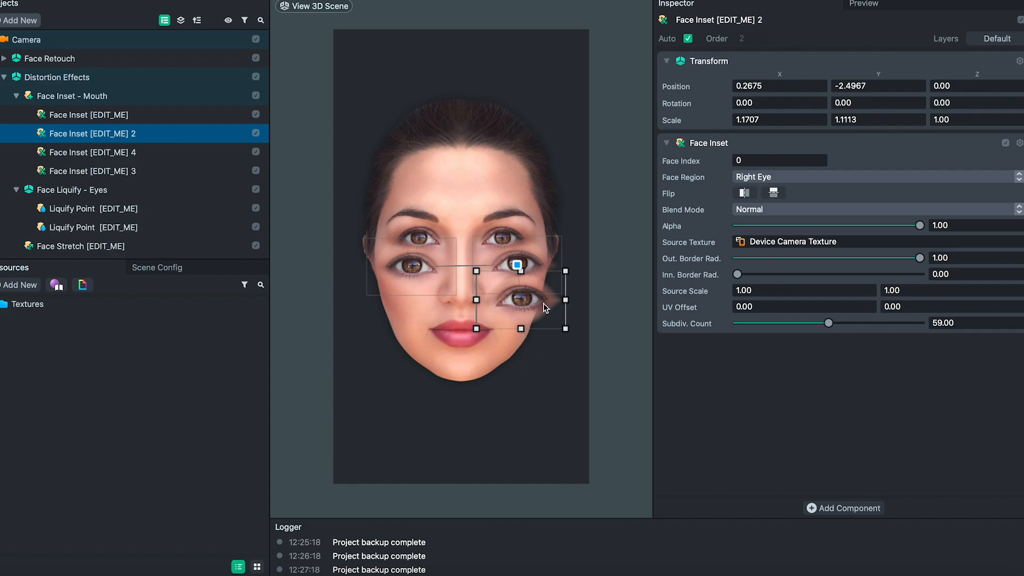
pyautogui.hotkey('ctrl', 'd')
pyautogui.moveTo(535, 302); pyautogui.dragTo(426, 303)
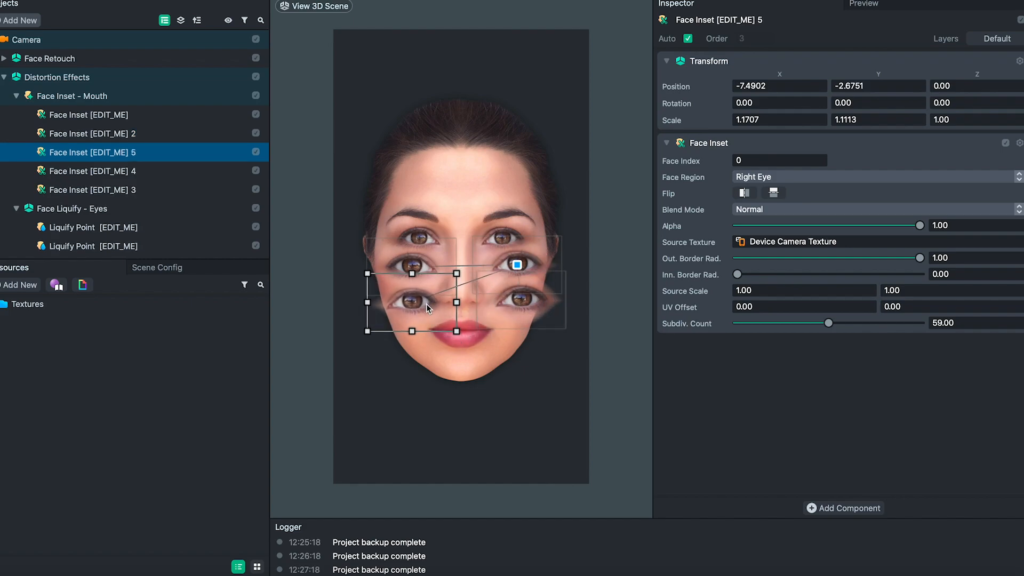
pyautogui.click(800, 178)
pyautogui.click(804, 166)
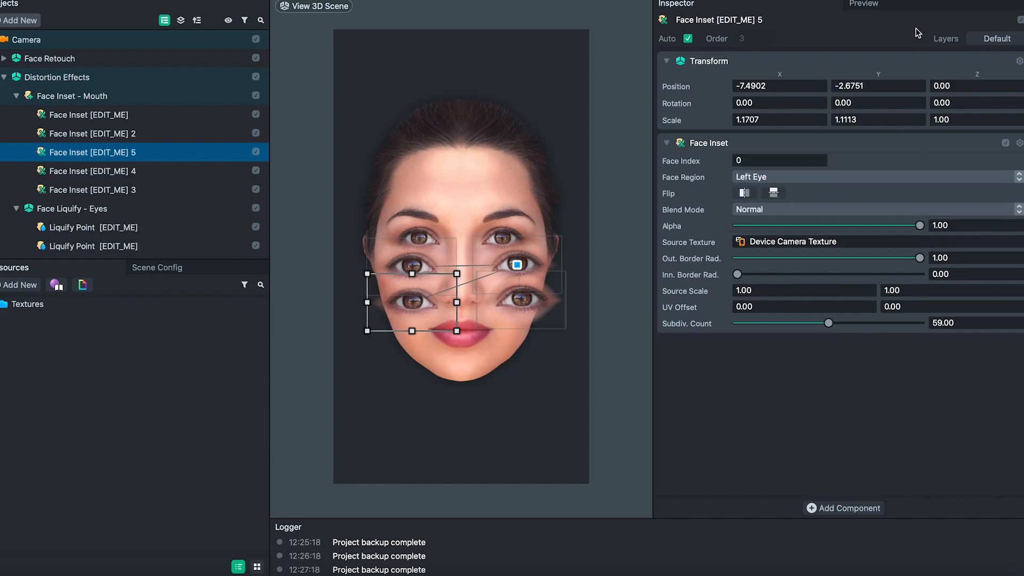
# Show the lens preview and compare the sample video and photo sources, finishing on the photo Person 4.jpg
pyautogui.click(905, 4)
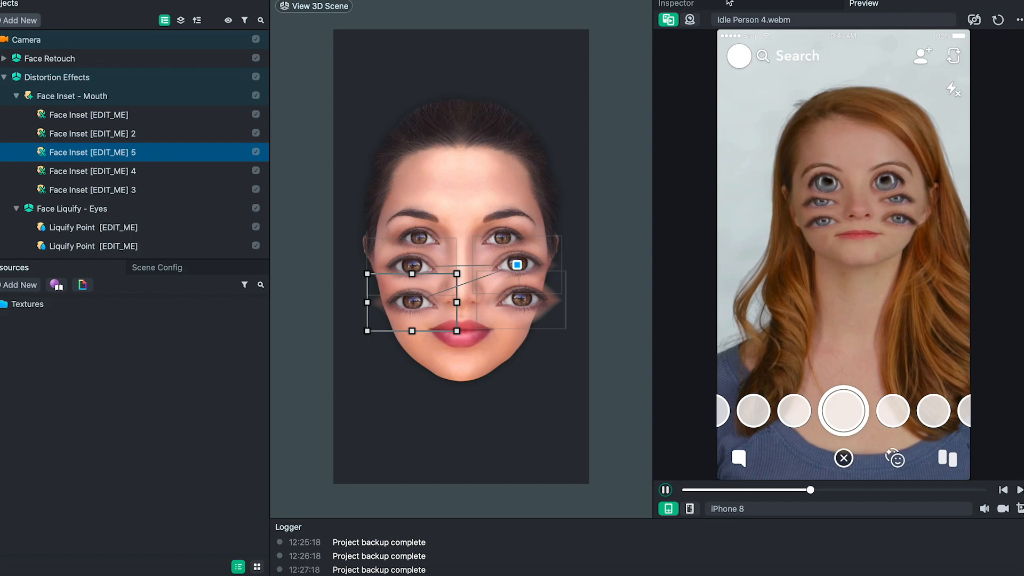
pyautogui.click(792, 21)
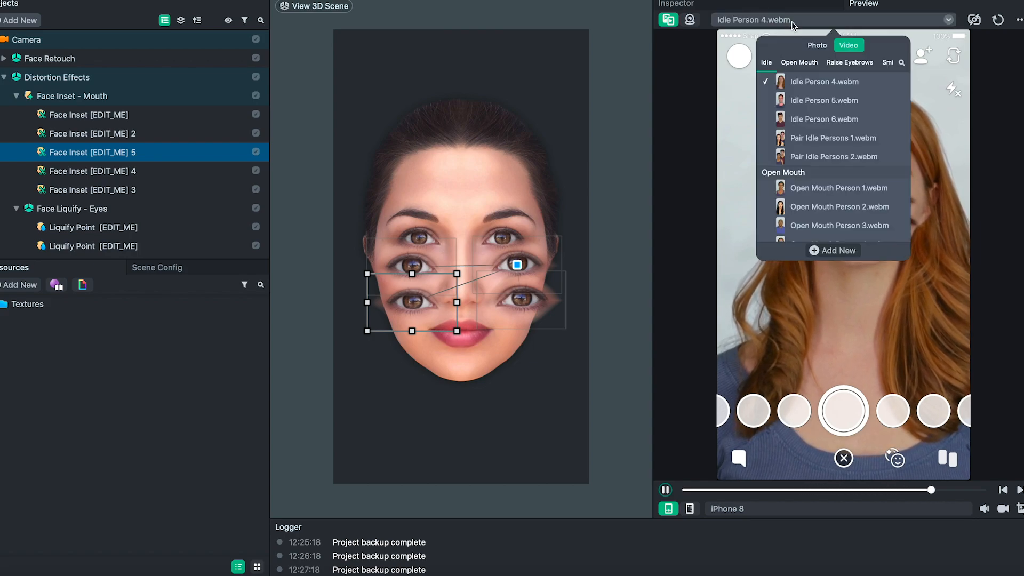
pyautogui.click(819, 47)
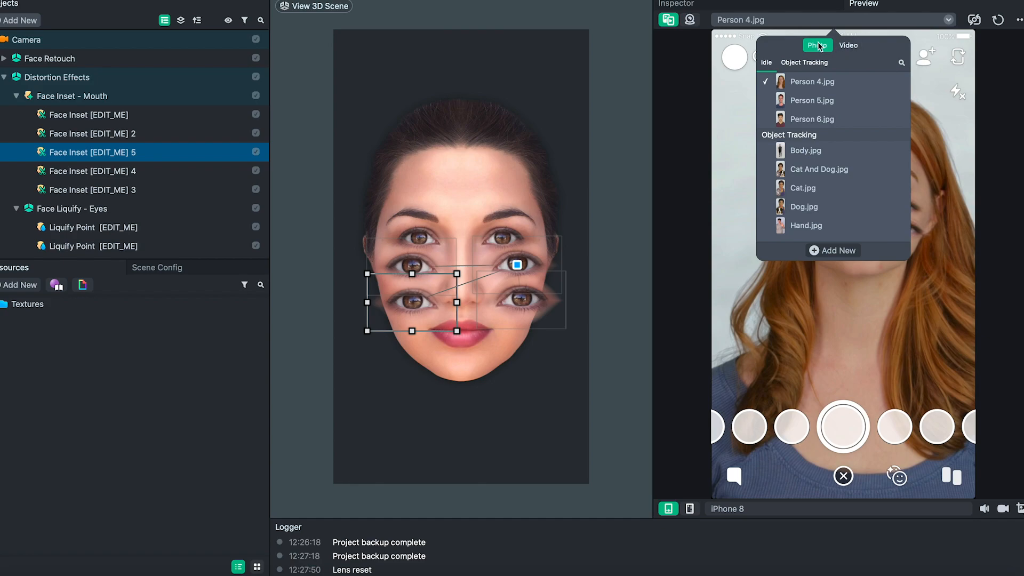
pyautogui.click(847, 46)
pyautogui.click(816, 47)
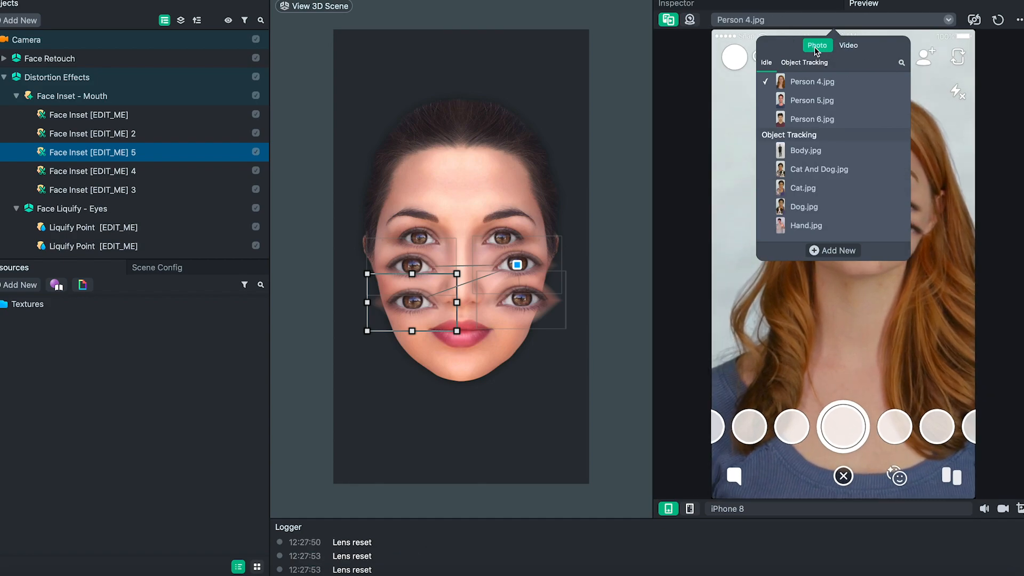
pyautogui.click(844, 48)
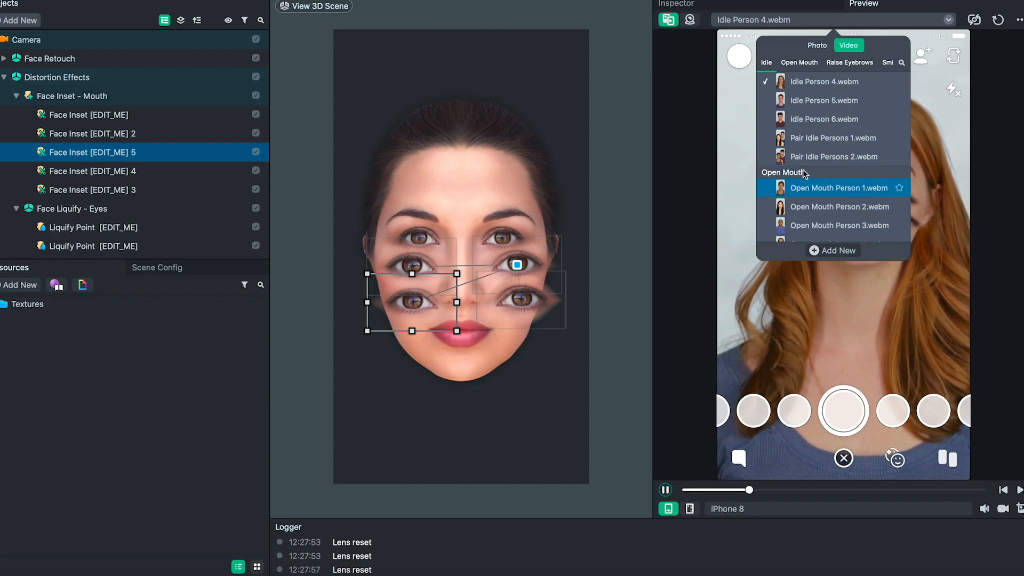
pyautogui.click(816, 47)
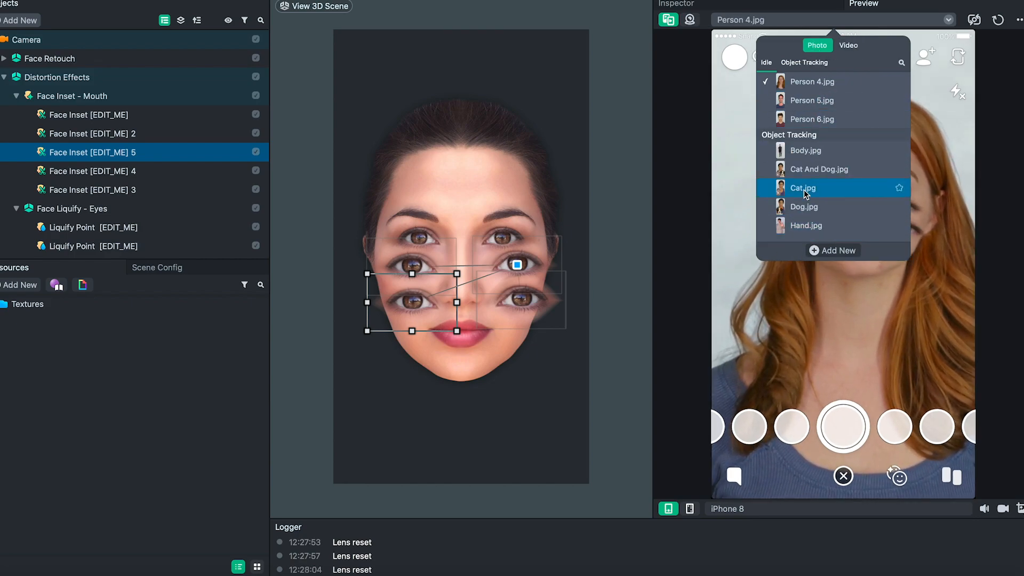
pyautogui.click(987, 84)
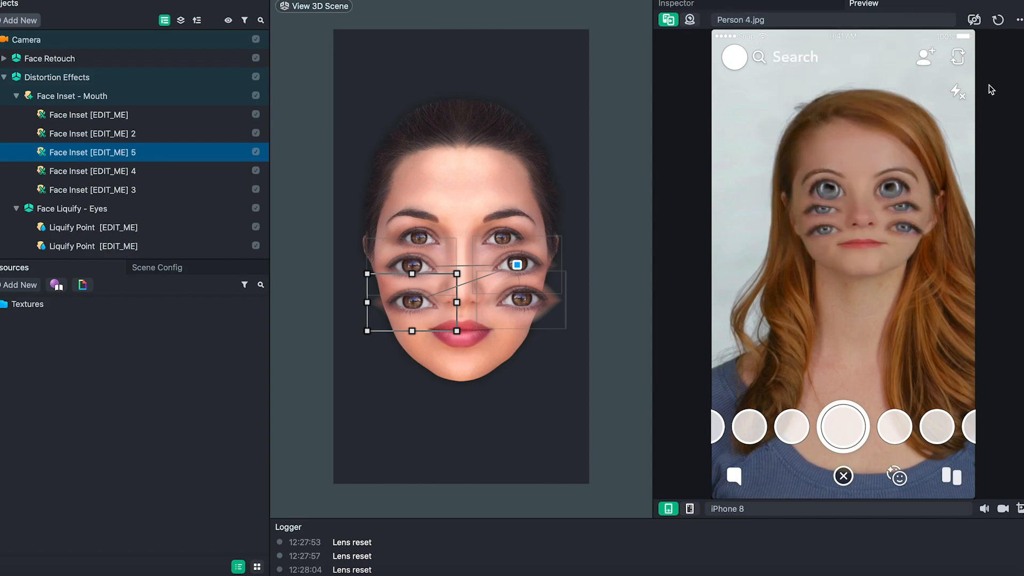
# Preview the lens on the sample photos Person 5.jpg and Person 6.jpg
pyautogui.click(830, 21)
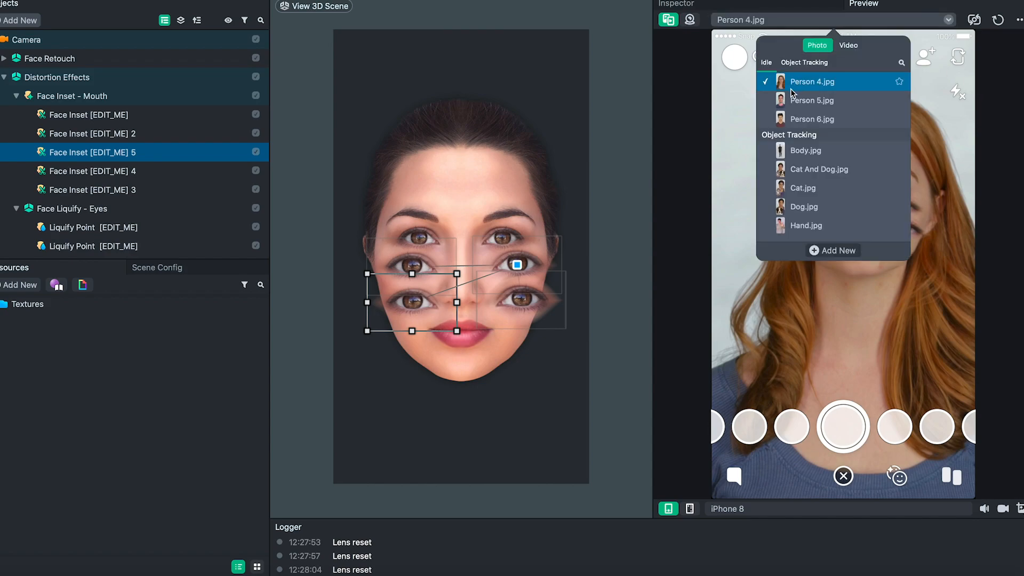
pyautogui.click(817, 102)
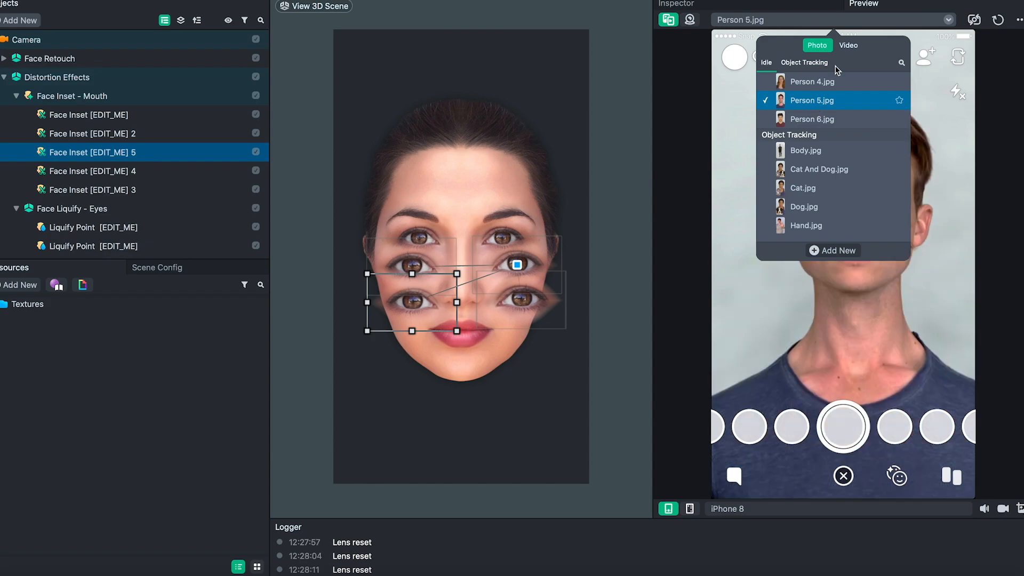
pyautogui.click(1016, 96)
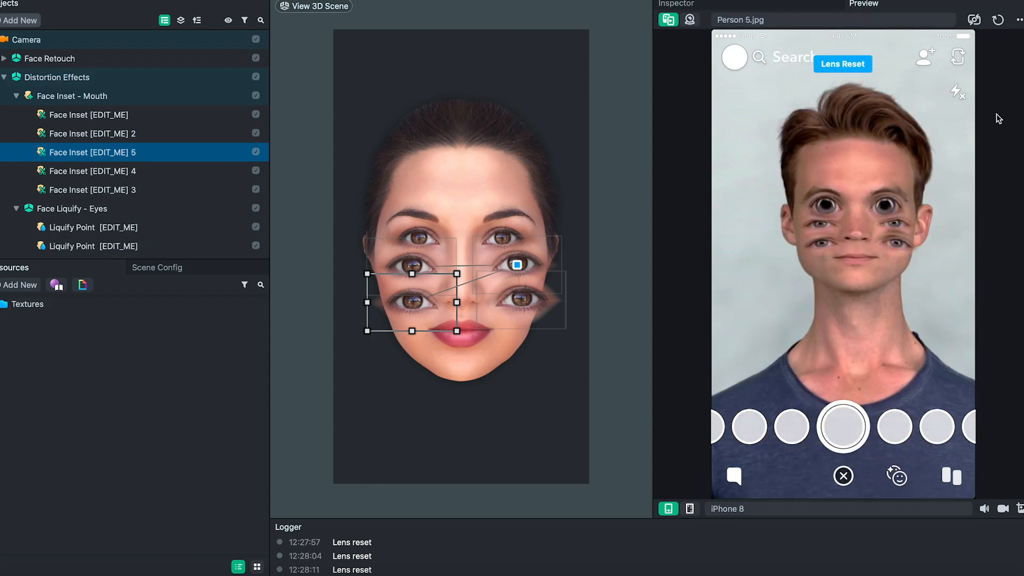
pyautogui.click(816, 20)
pyautogui.click(818, 118)
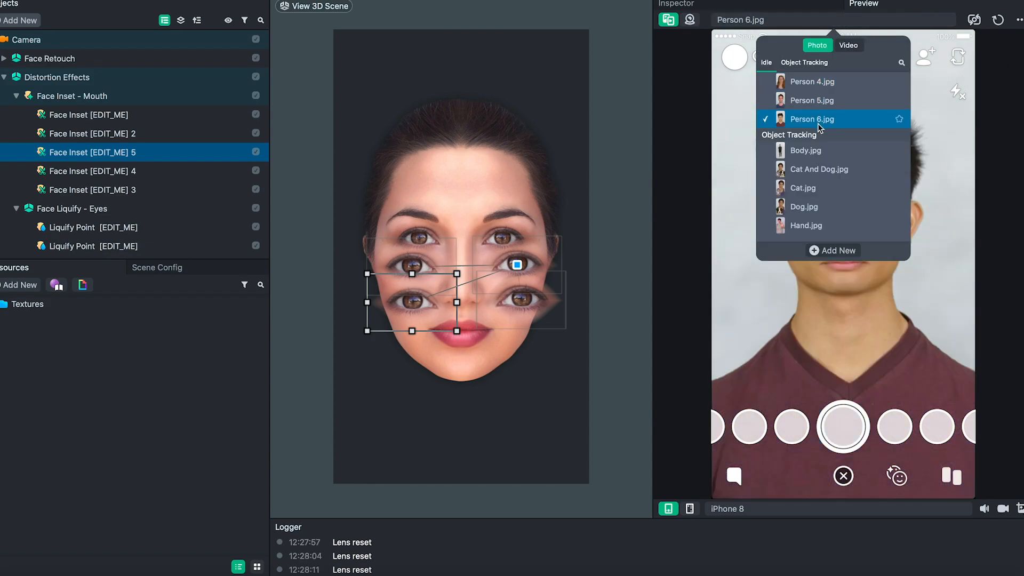
pyautogui.click(999, 190)
# Browse the sample video categories, preview the lens on Pair Raise Eyebrows.webm, and reopen the source list
pyautogui.click(847, 19)
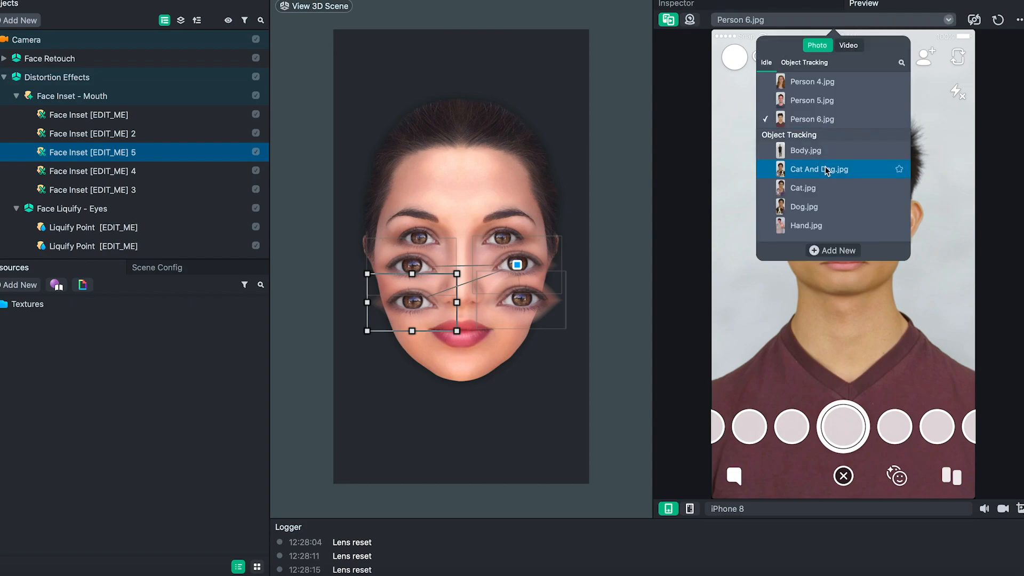
pyautogui.click(846, 46)
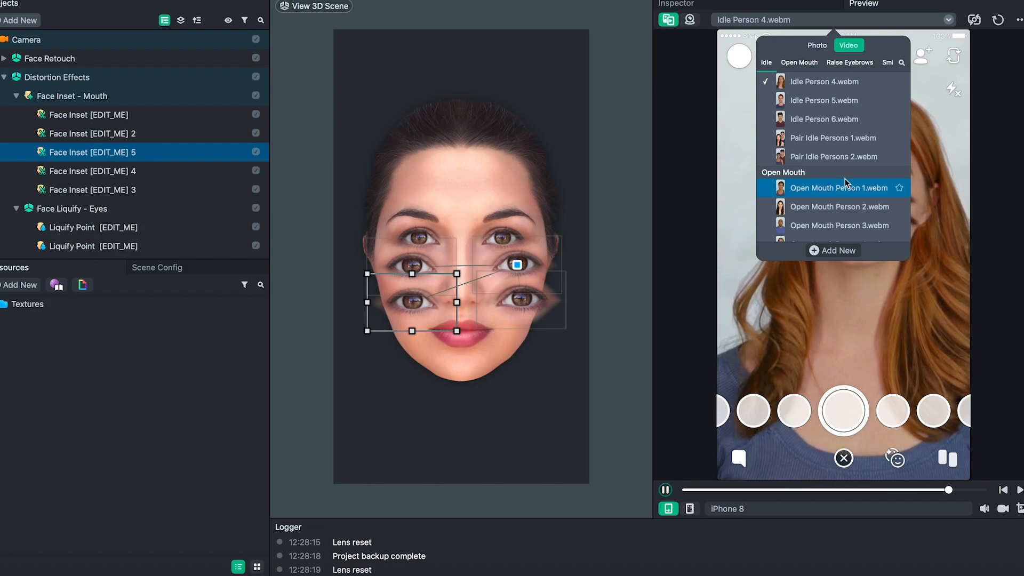
pyautogui.hscroll(3, 892, 65)
pyautogui.hscroll(-3, 829, 65)
pyautogui.click(850, 63)
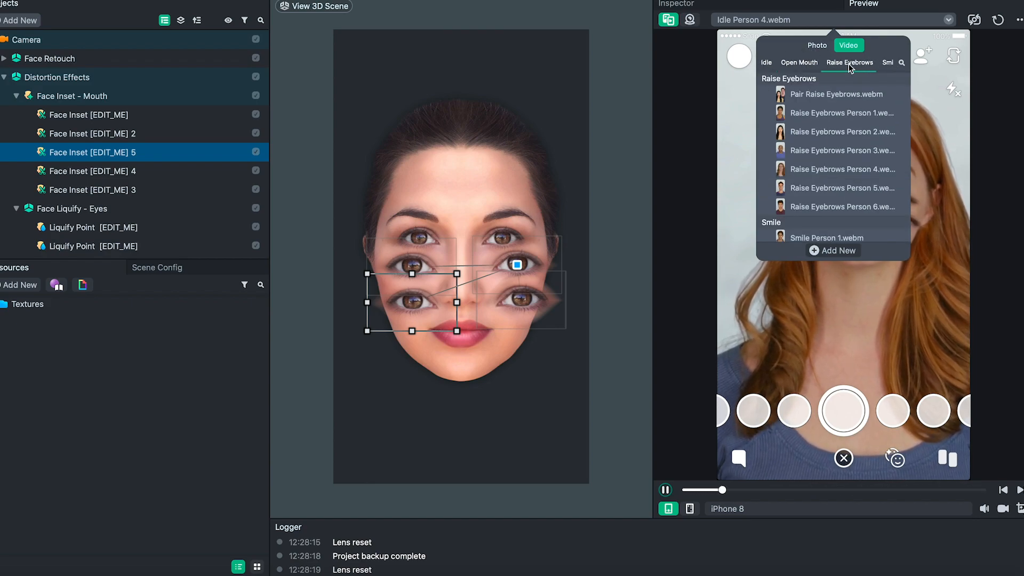
pyautogui.click(797, 95)
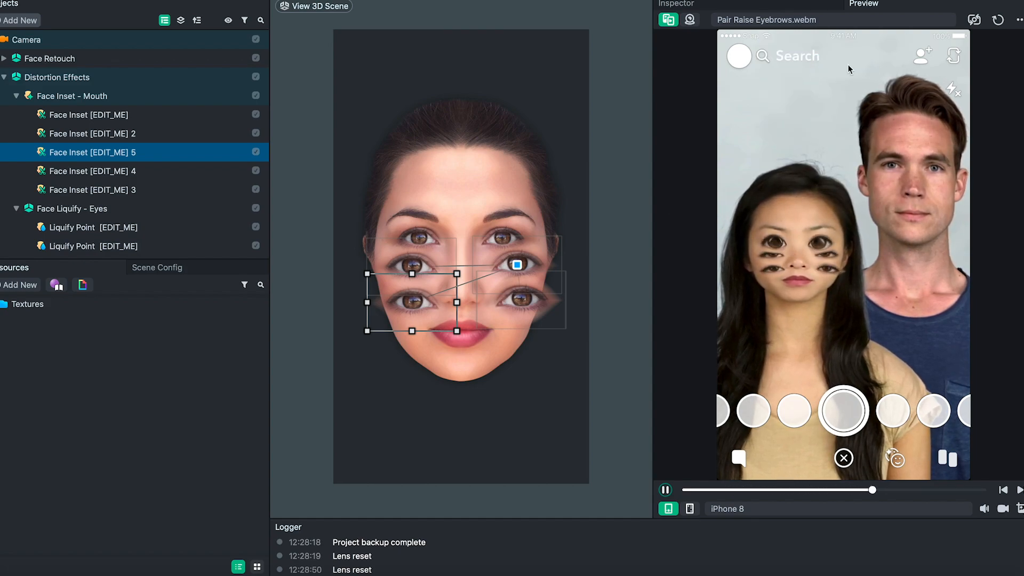
pyautogui.click(843, 20)
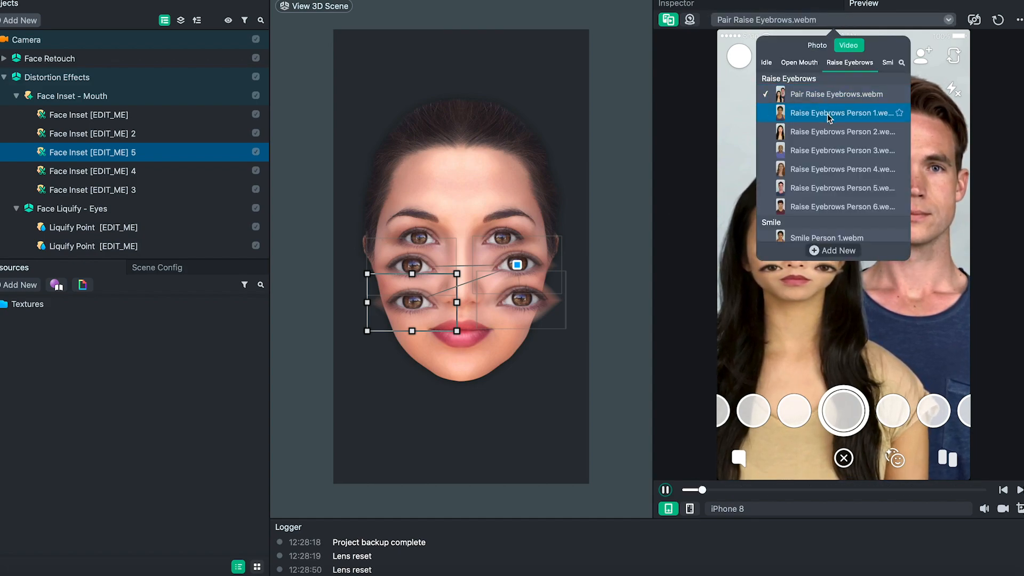
# Browse the Smile, Object Tracking and Idle sample videos, and switch the preview back to the photo Person 6.jpg
pyautogui.hscroll(3, 832, 62)
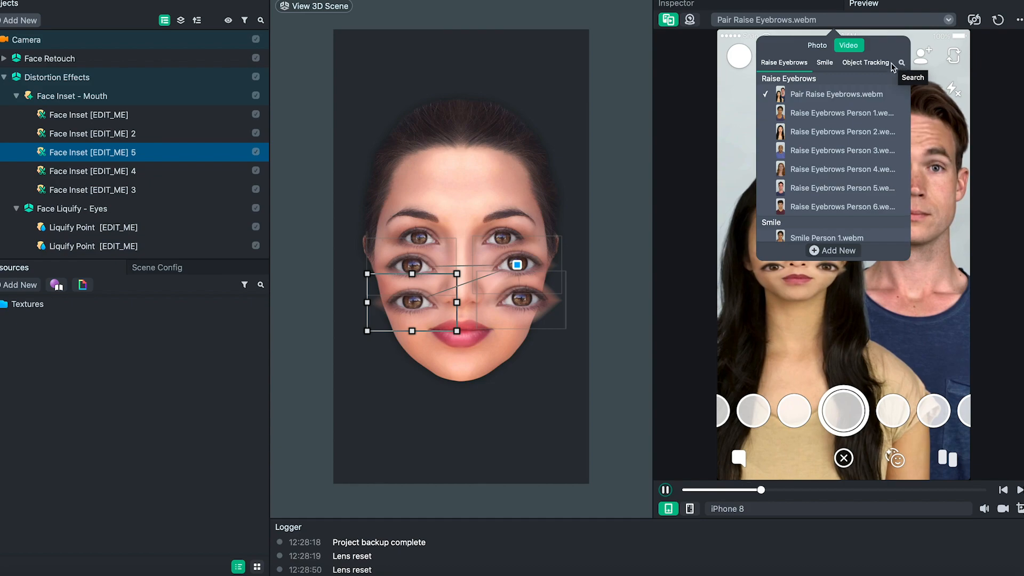
pyautogui.click(823, 62)
pyautogui.click(691, 127)
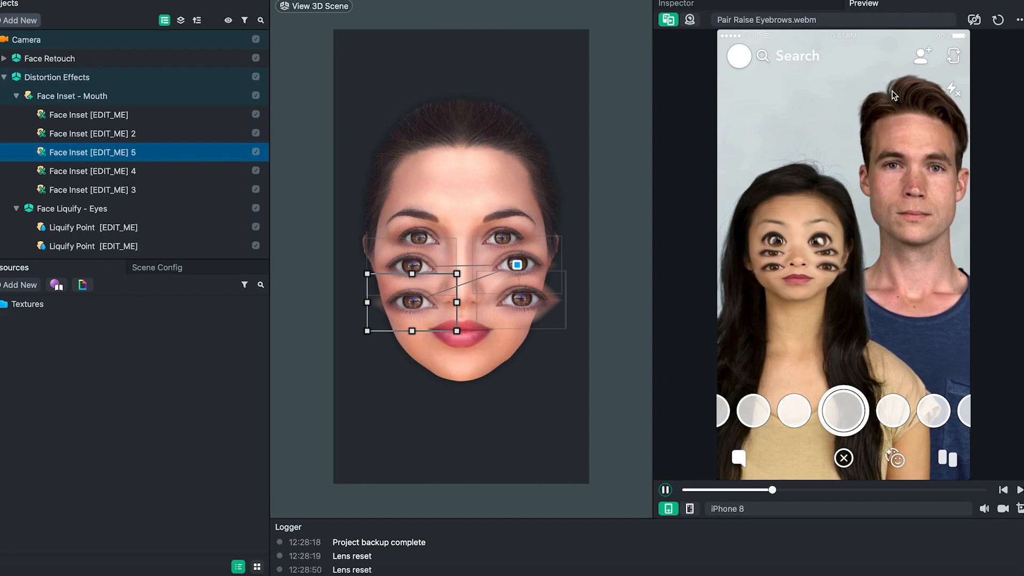
pyautogui.click(824, 20)
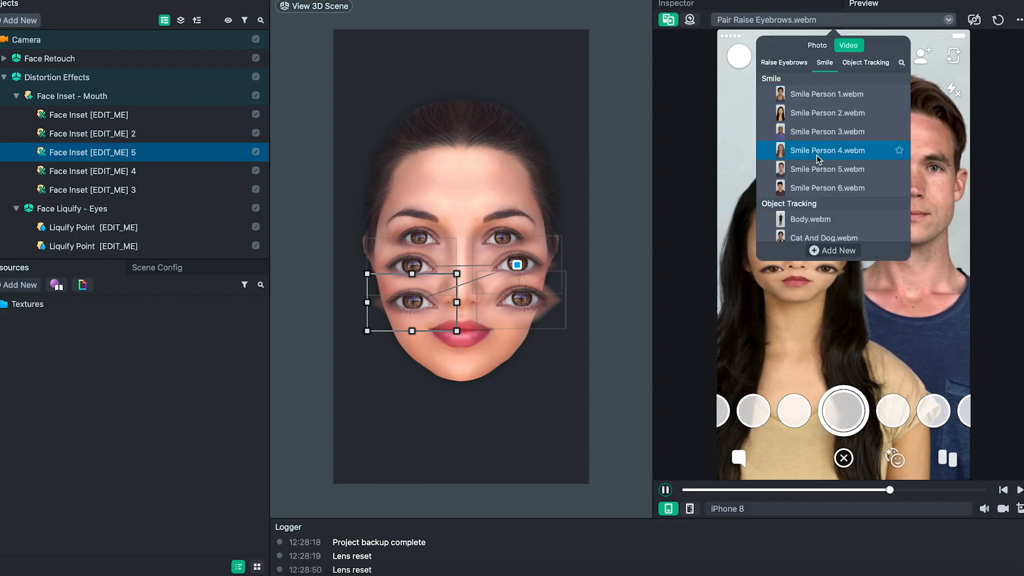
pyautogui.scroll(-1, 811, 221)
pyautogui.scroll(15, 816, 203)
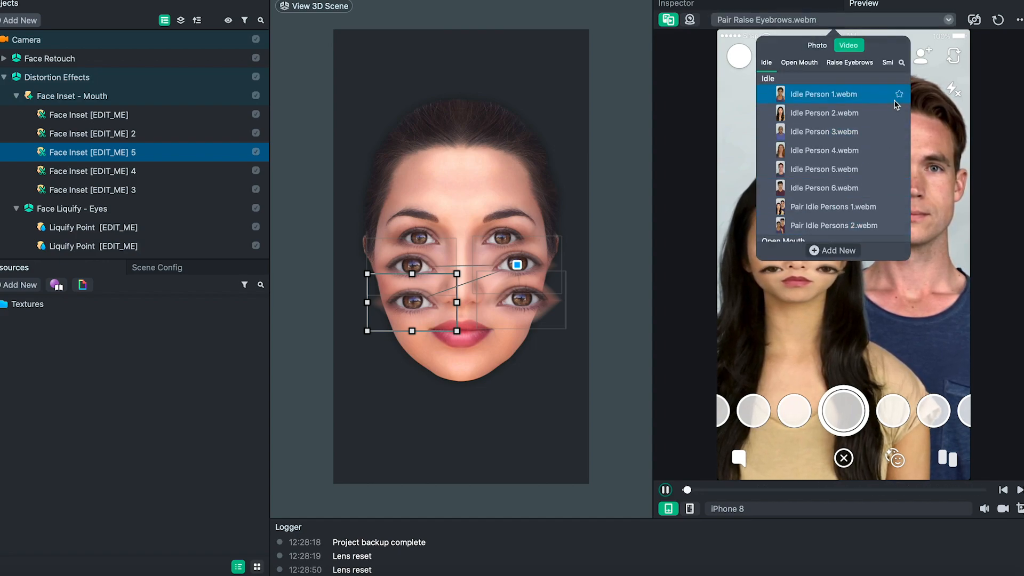
pyautogui.click(816, 45)
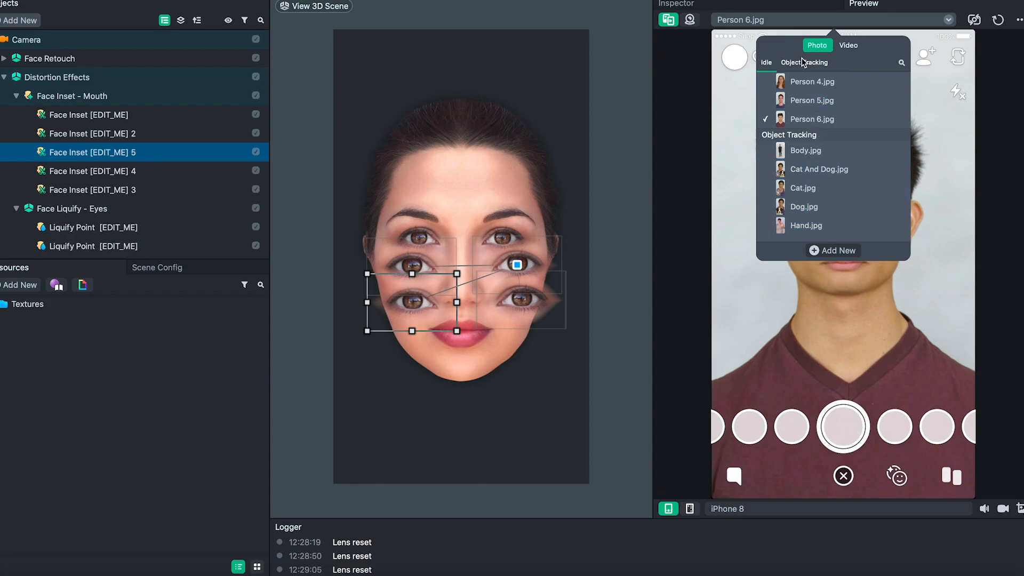
pyautogui.click(687, 108)
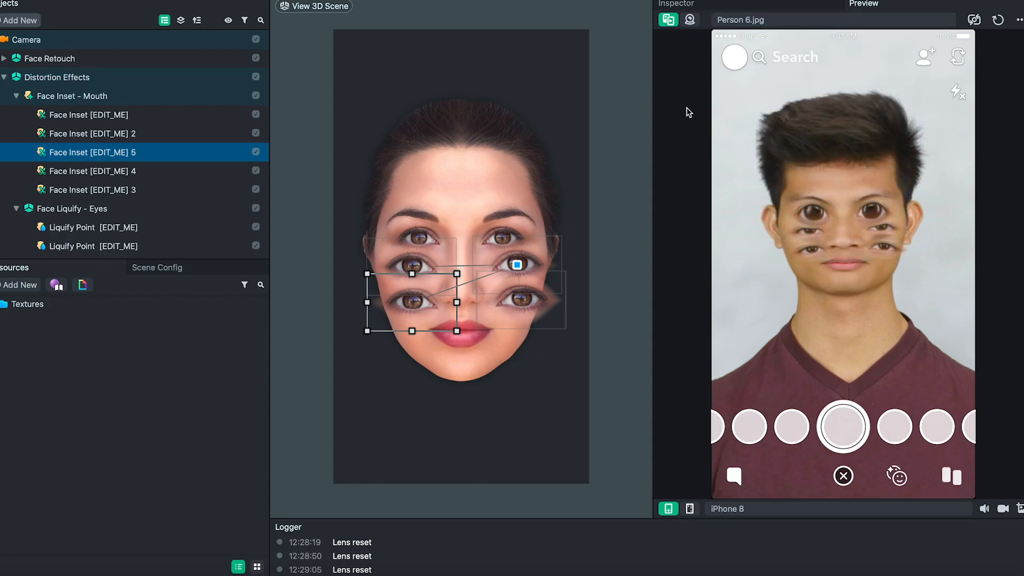
# Toggle the simulated preview camera between back and front, and switch the preview to the live webcam
pyautogui.click(974, 20)
pyautogui.click(975, 20)
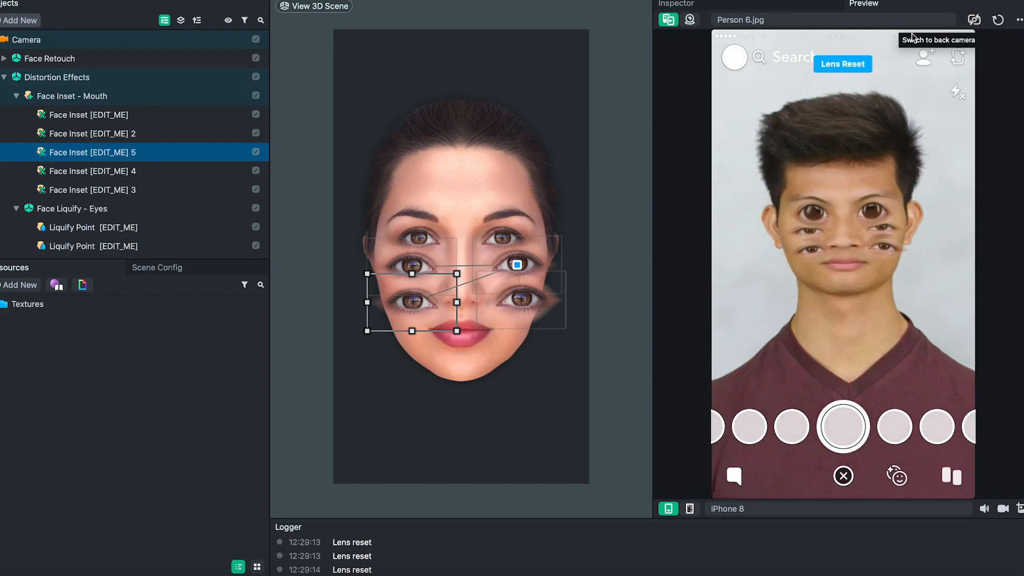
pyautogui.click(690, 20)
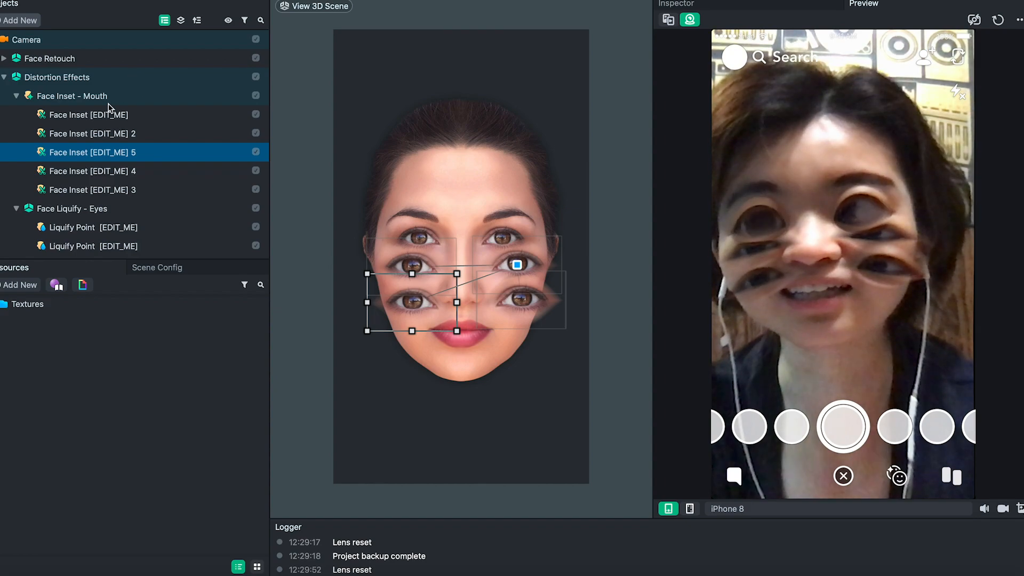
# Duplicate Face Inset [EDIT_ME] 3 and place Face Inset [EDIT_ME] 2 over the mouth at about X -4.10, Y -4.82
pyautogui.click(108, 97)
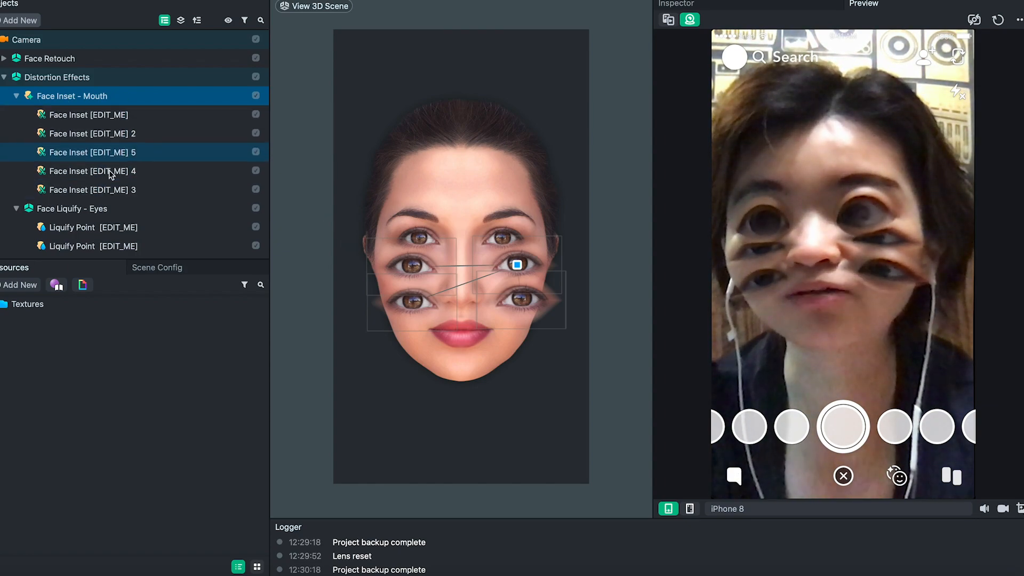
pyautogui.click(105, 191)
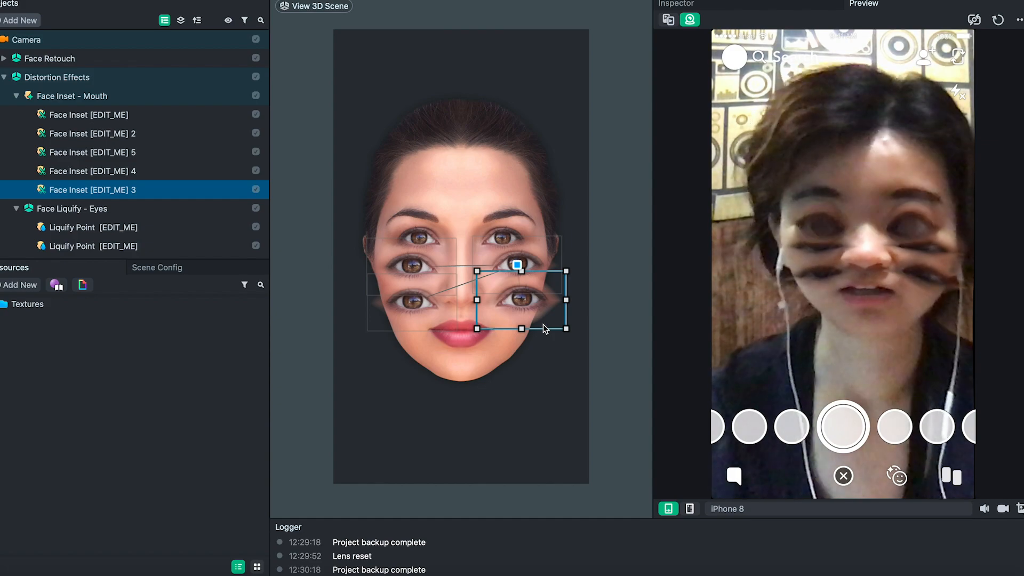
pyautogui.press('super+d')
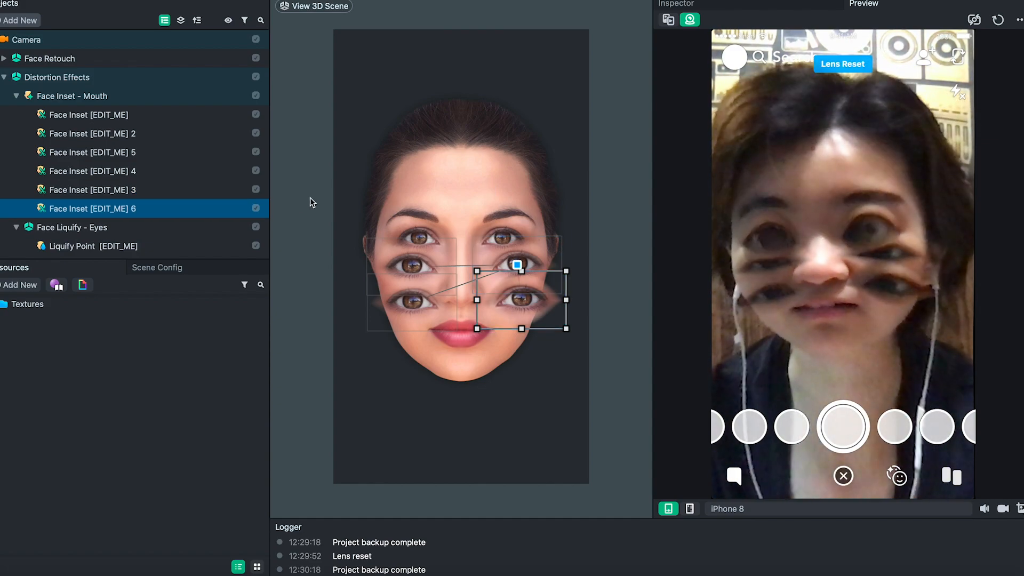
pyautogui.moveTo(558, 281); pyautogui.dragTo(482, 367)
pyautogui.press('super+z')
pyautogui.moveTo(535, 302); pyautogui.dragTo(475, 339)
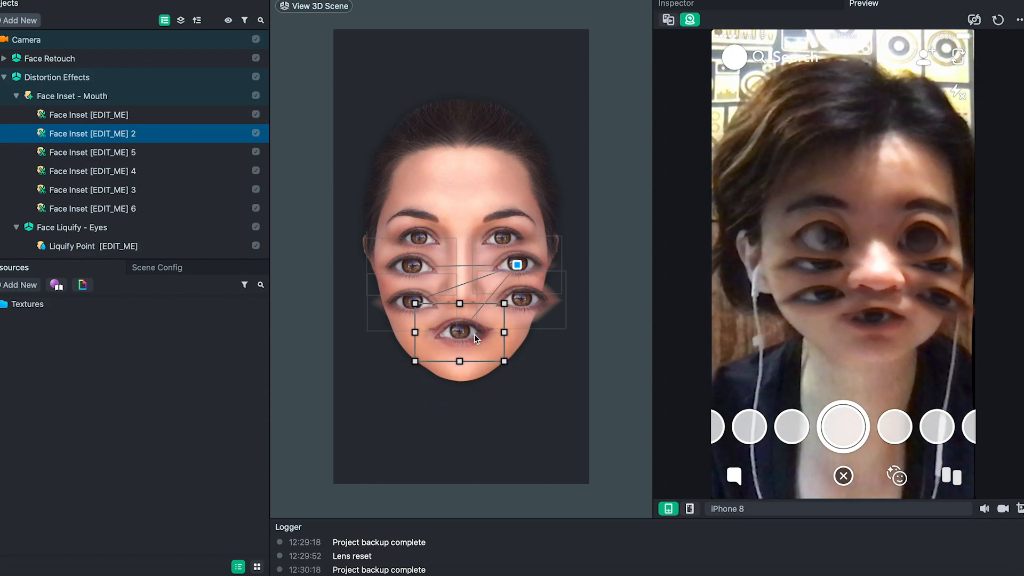
# Set Face Inset [EDIT_ME] 2's region to Mouth, enlarge it to about 1.99 by 1.45 scale, and centre it at about X -3.72, Y -4.66
pyautogui.click(739, 9)
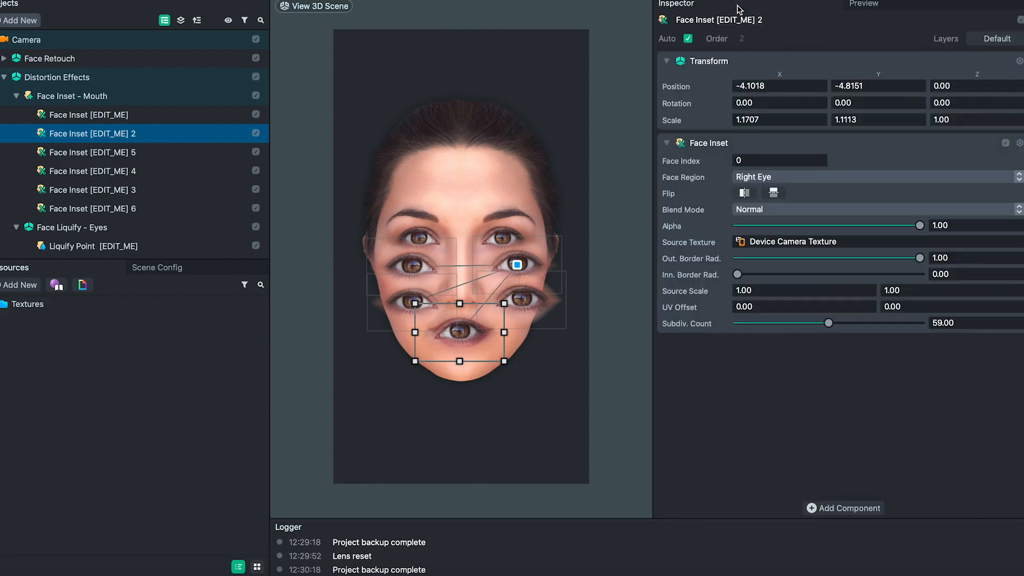
pyautogui.click(806, 177)
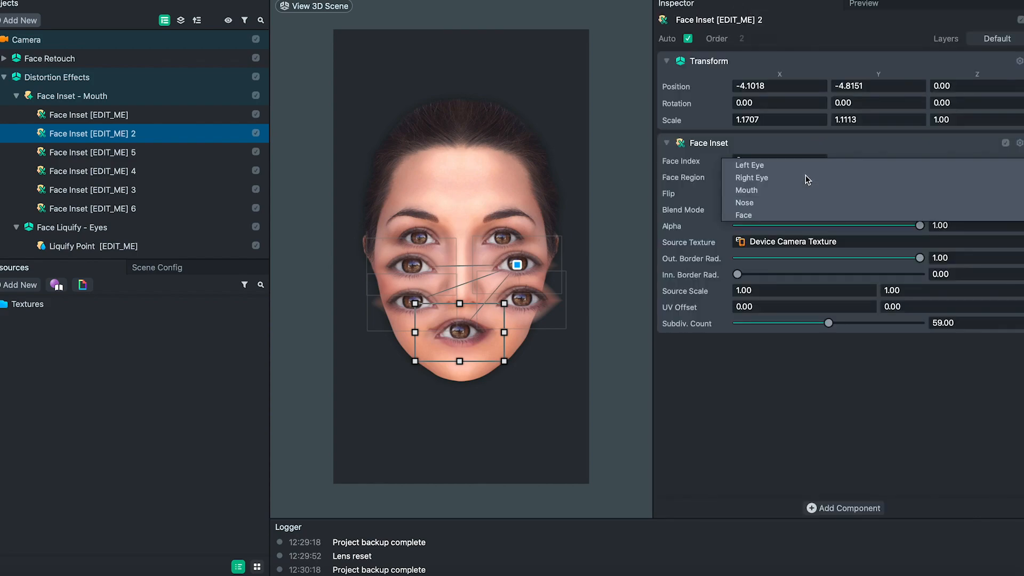
pyautogui.click(804, 191)
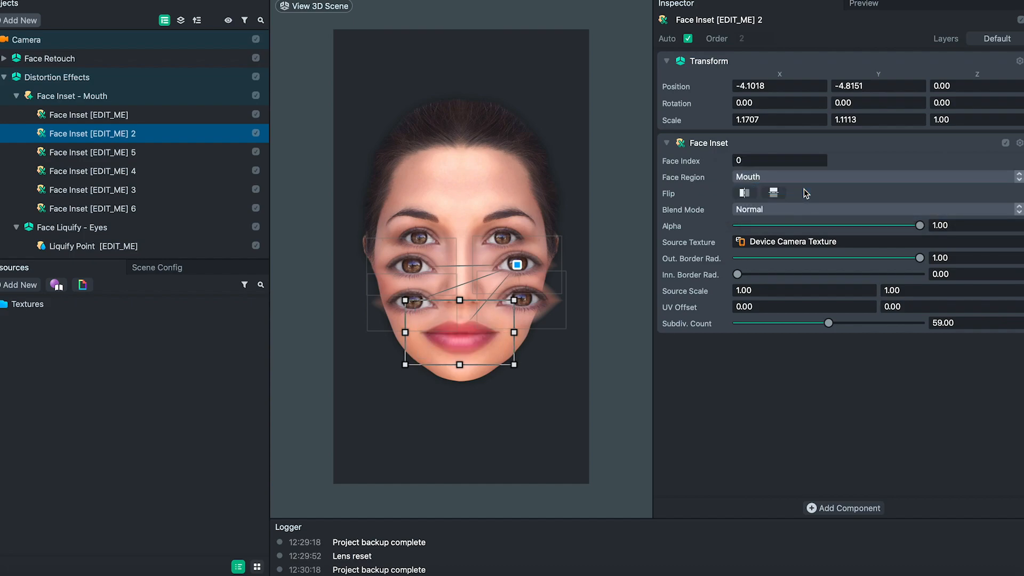
pyautogui.moveTo(513, 367); pyautogui.dragTo(585, 383)
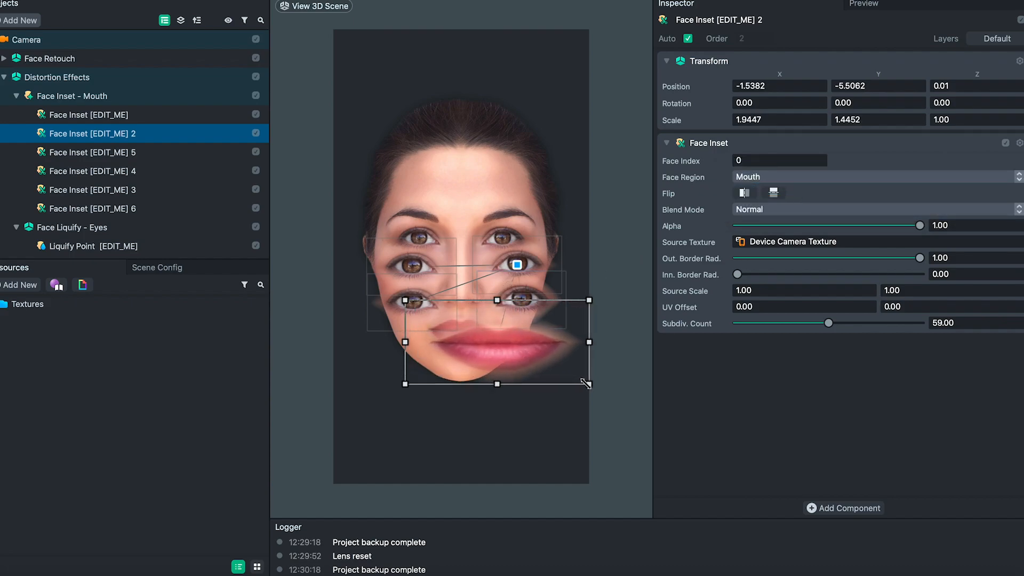
pyautogui.moveTo(509, 349); pyautogui.dragTo(476, 345)
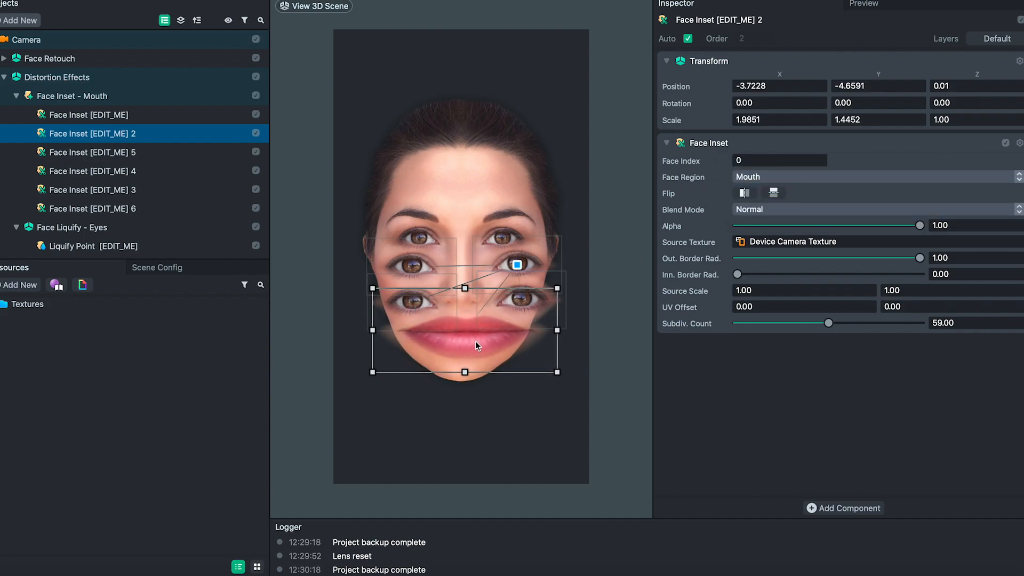
pyautogui.click(864, 4)
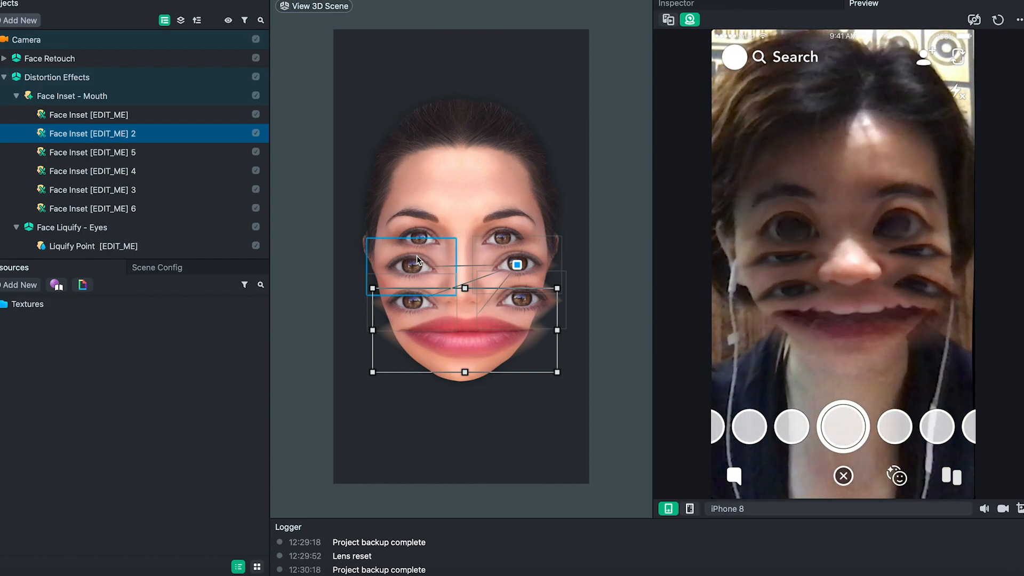
# Duplicate the upper eye inset on each cheek and place the two copies on the forehead above the eyebrows
pyautogui.click(417, 258)
pyautogui.press('super+d')
pyautogui.moveTo(412, 269); pyautogui.dragTo(415, 178)
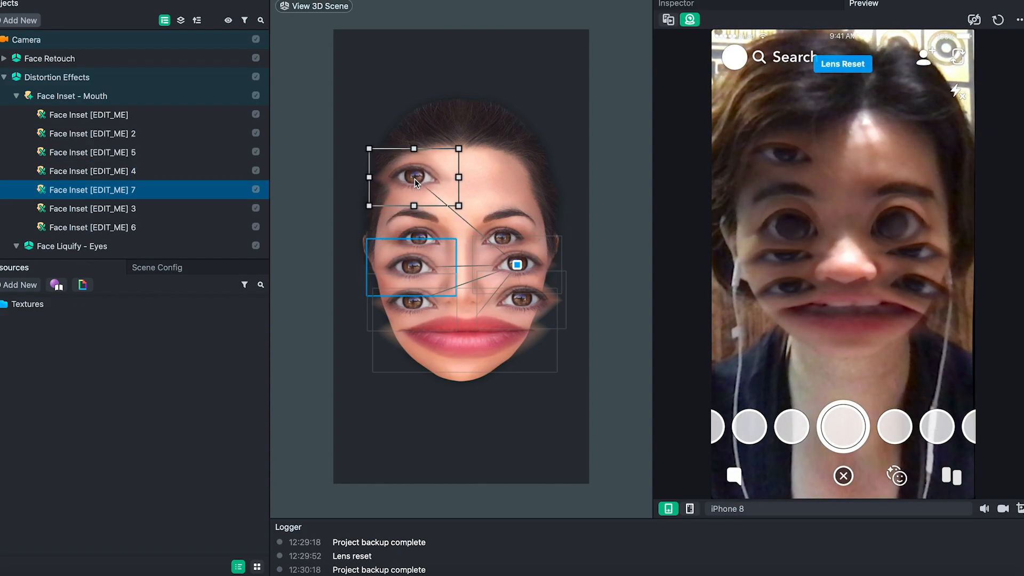
pyautogui.click(503, 265)
pyautogui.press('super+d')
pyautogui.moveTo(504, 270); pyautogui.dragTo(485, 187)
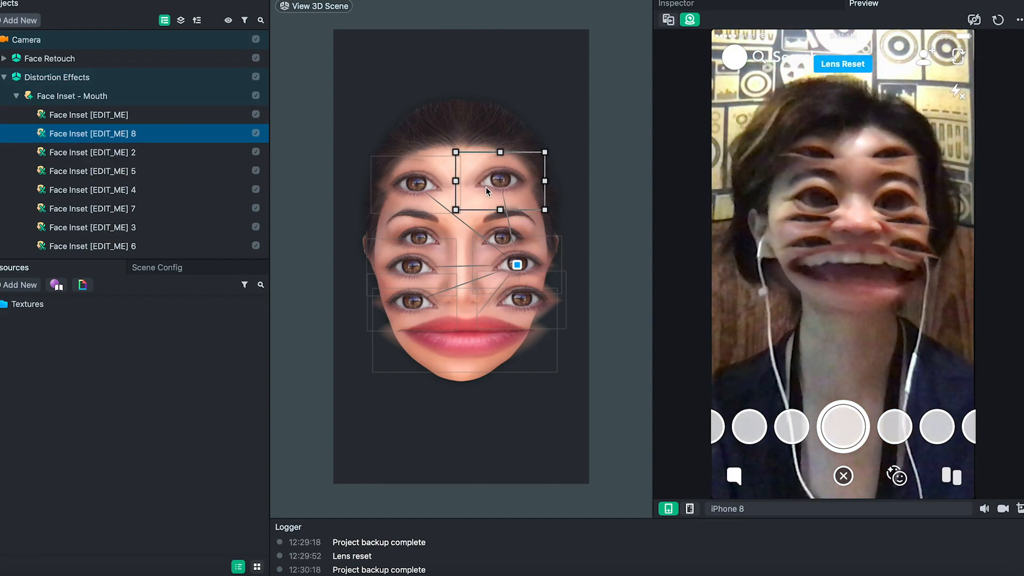
# Nudge the enlarged mouth inset to centre it on the face and collapse the Face Inset - Mouth group
pyautogui.click(463, 350)
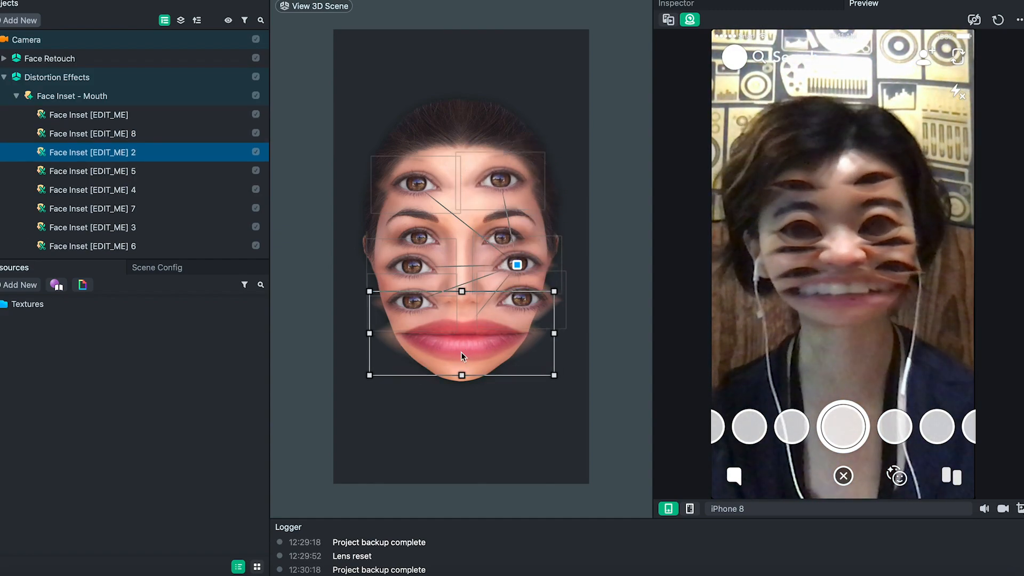
pyautogui.moveTo(462, 351); pyautogui.dragTo(462, 347)
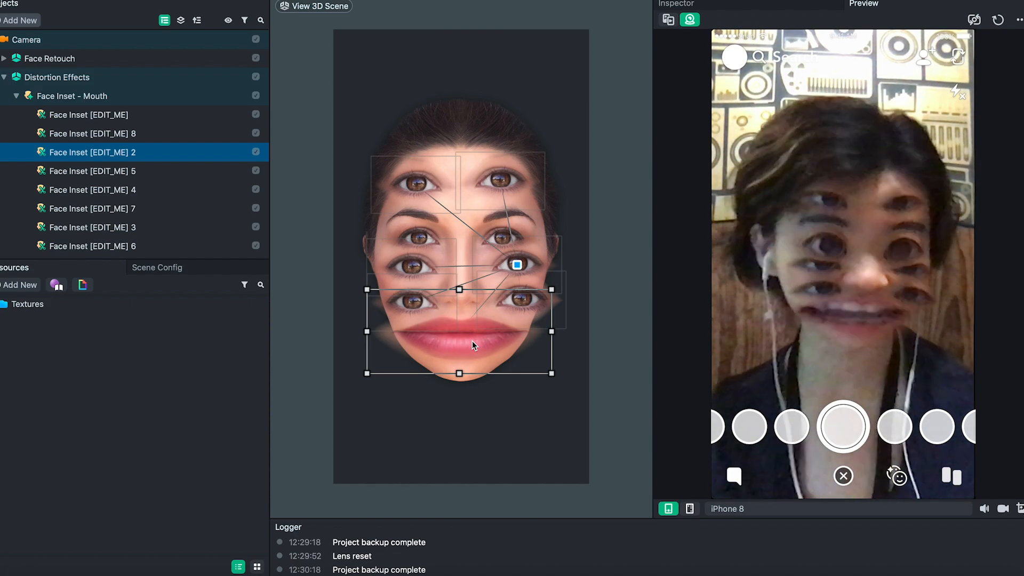
pyautogui.click(61, 97)
pyautogui.click(17, 97)
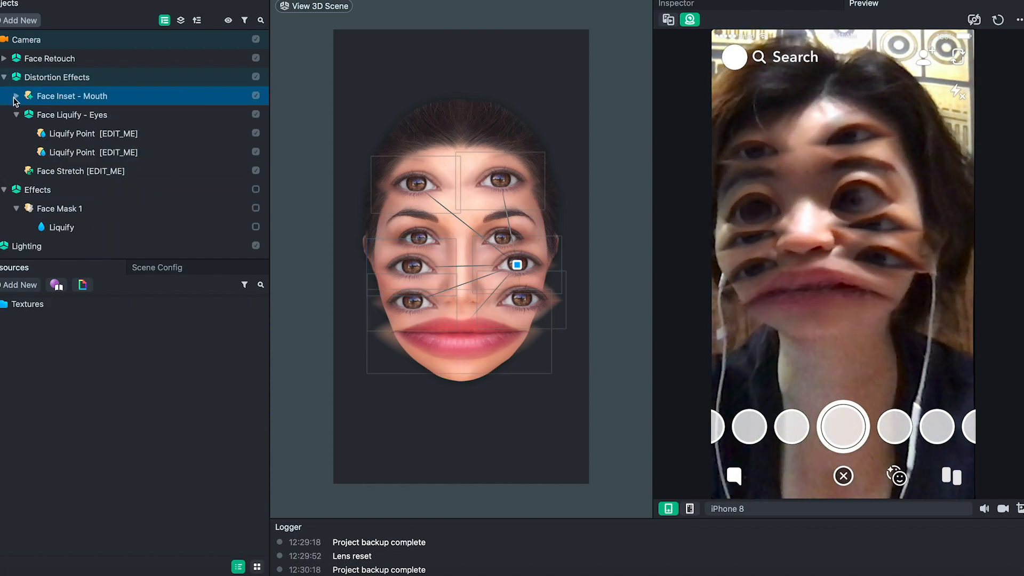
# Examine the Distortion Effects group, Face Inset - Mouth, and the two liquify points in Face Liquify - Eyes
pyautogui.click(50, 78)
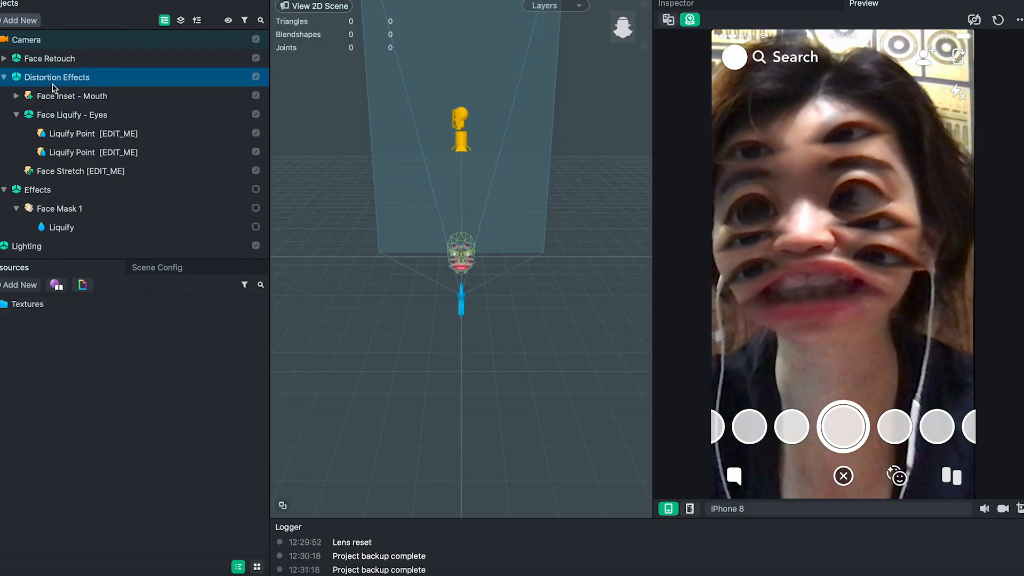
pyautogui.click(61, 100)
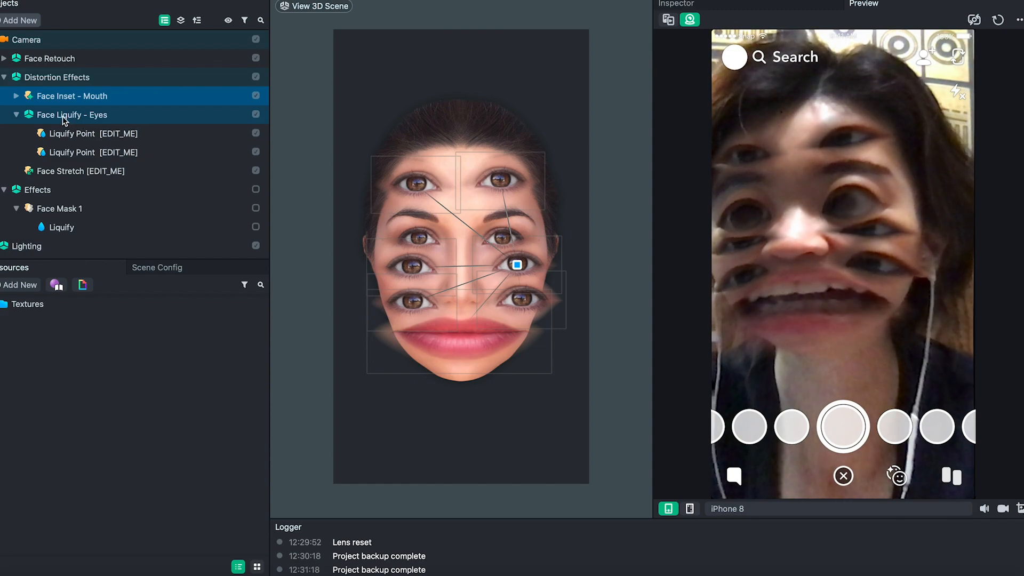
pyautogui.click(63, 116)
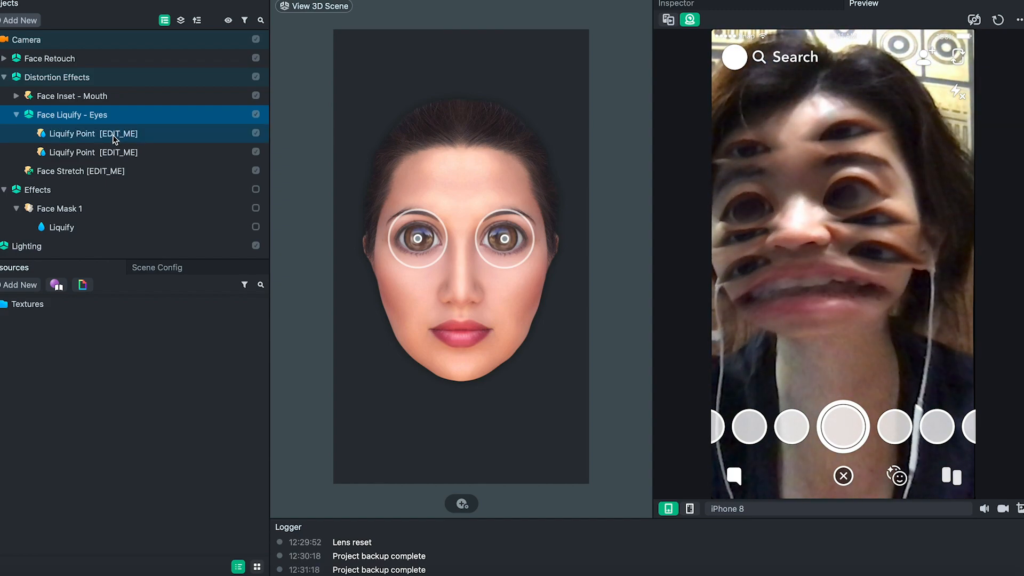
pyautogui.click(113, 135)
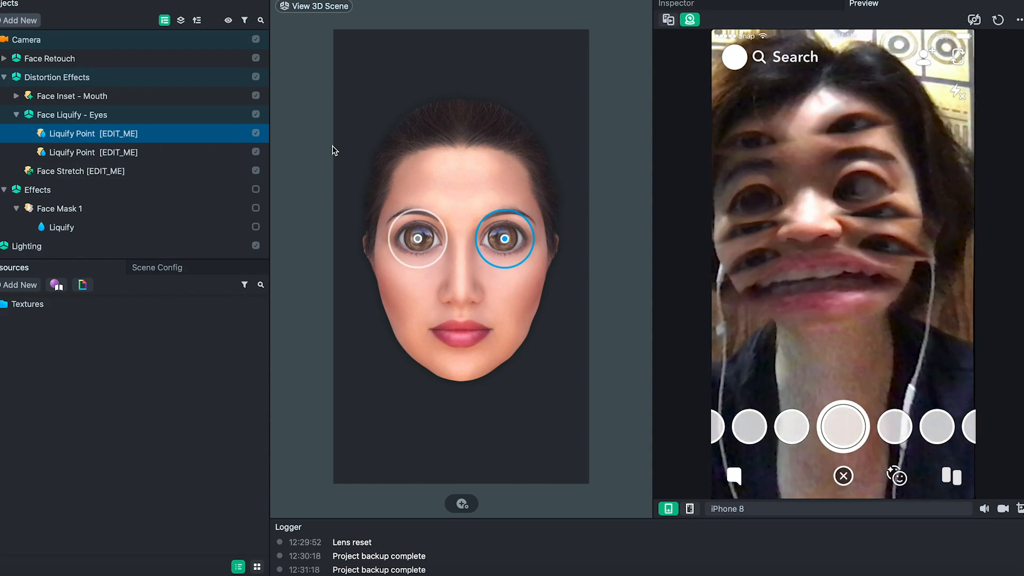
pyautogui.click(415, 242)
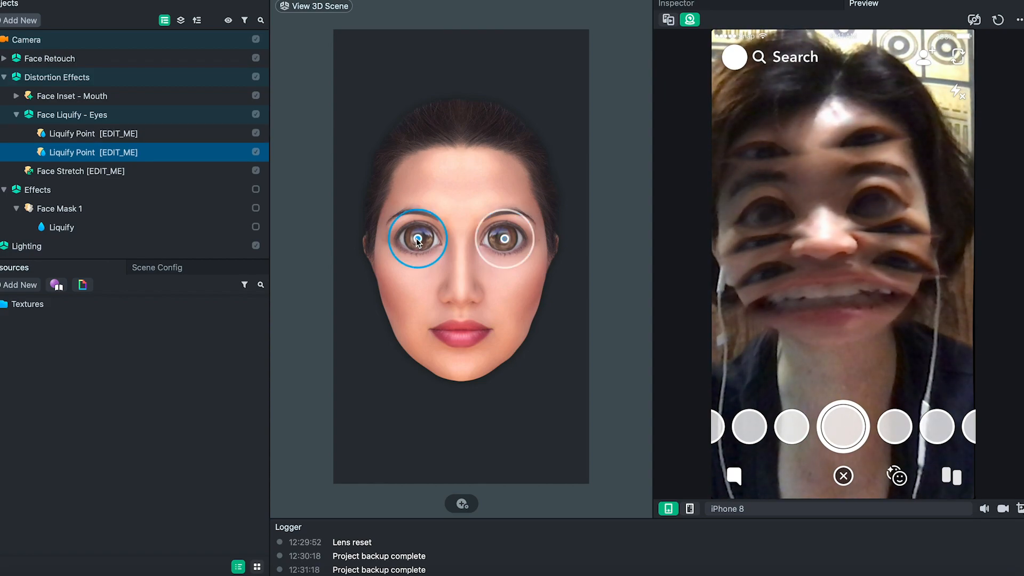
# Set the second Liquify Point's radius to 3.60 and intensity to 4.40, and return to the lens preview
pyautogui.moveTo(397, 254)
pyautogui.mouseDown()
pyautogui.moveTo(392, 222)
pyautogui.moveTo(382, 250)
pyautogui.moveTo(381, 240)
pyautogui.moveTo(389, 257)
pyautogui.moveTo(410, 241)
pyautogui.moveTo(396, 255)
pyautogui.mouseUp()
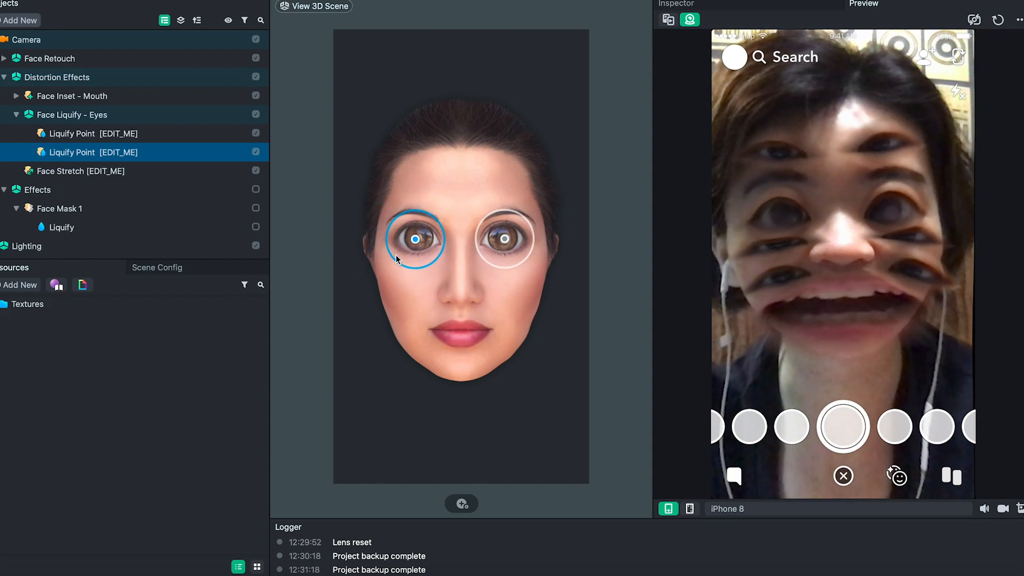
pyautogui.click(674, 6)
pyautogui.moveTo(767, 222)
pyautogui.mouseDown()
pyautogui.moveTo(852, 222)
pyautogui.moveTo(754, 220)
pyautogui.moveTo(810, 221)
pyautogui.moveTo(793, 221)
pyautogui.moveTo(813, 239)
pyautogui.moveTo(791, 240)
pyautogui.moveTo(815, 244)
pyautogui.mouseUp()
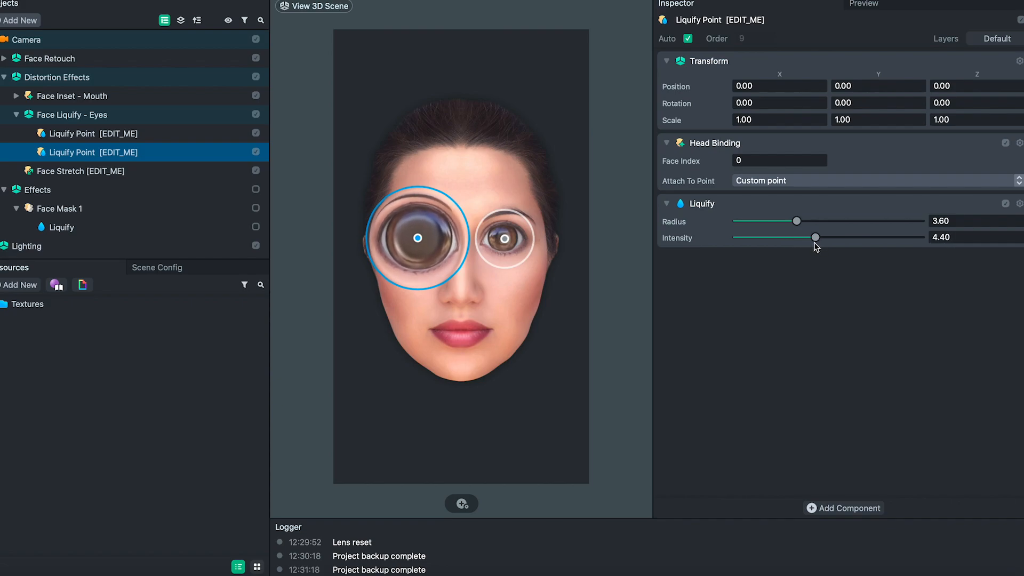
pyautogui.click(864, 7)
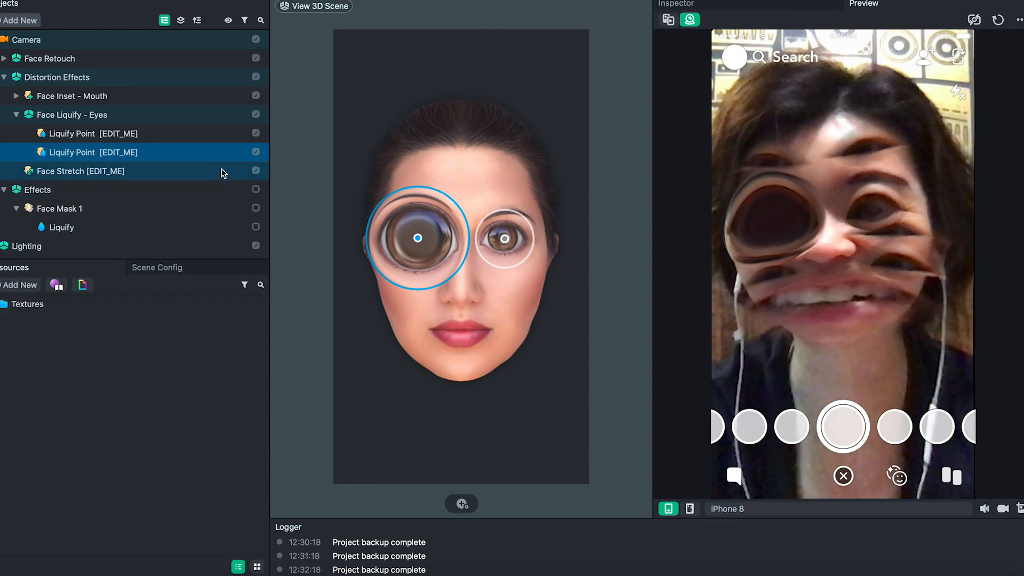
# Select Face Stretch [EDIT_ME] and pull its crown and upper hairline points upward and outward to make the head taller and squarer
pyautogui.click(179, 135)
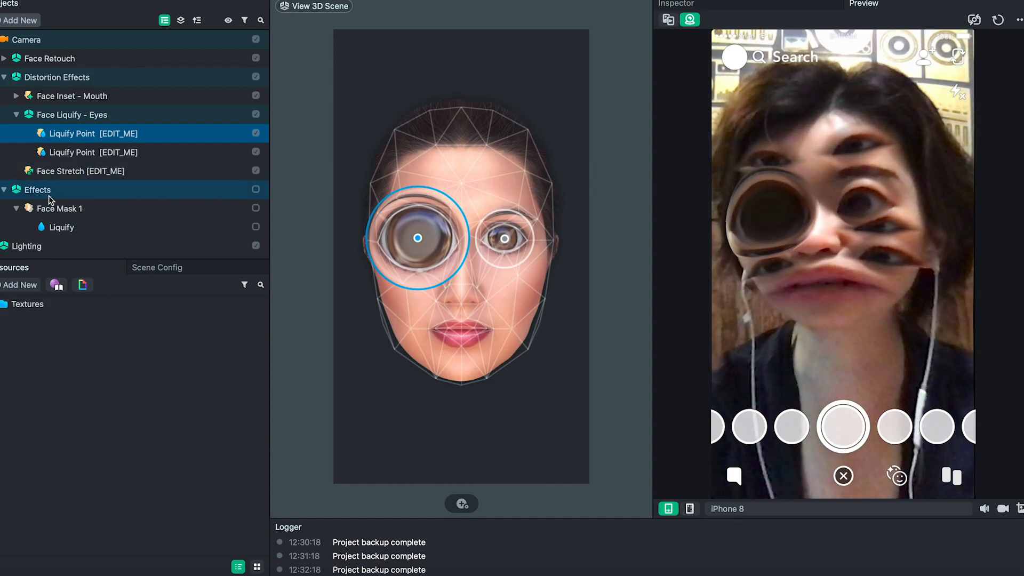
pyautogui.click(91, 171)
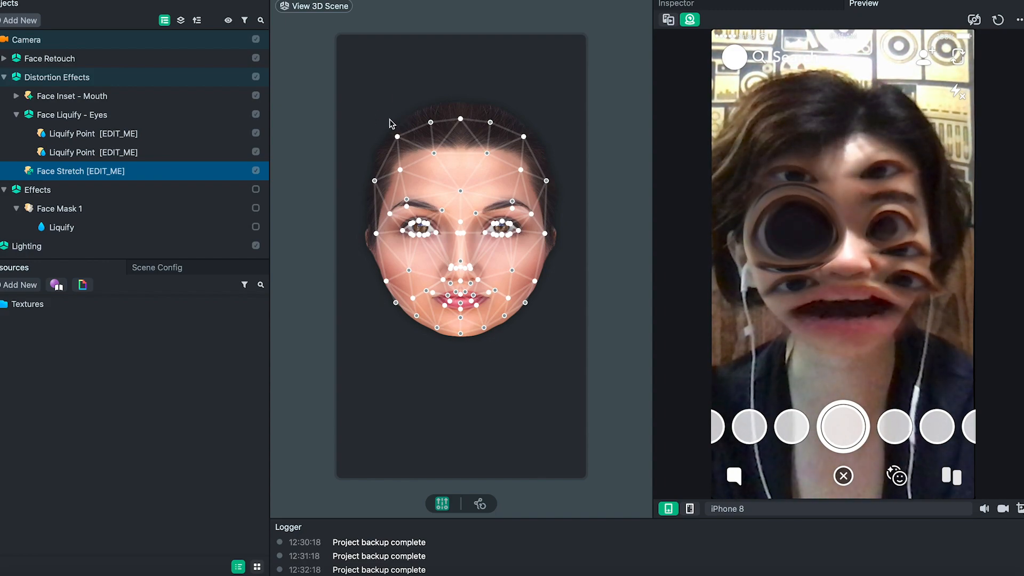
pyautogui.scroll(-2, 380, 217)
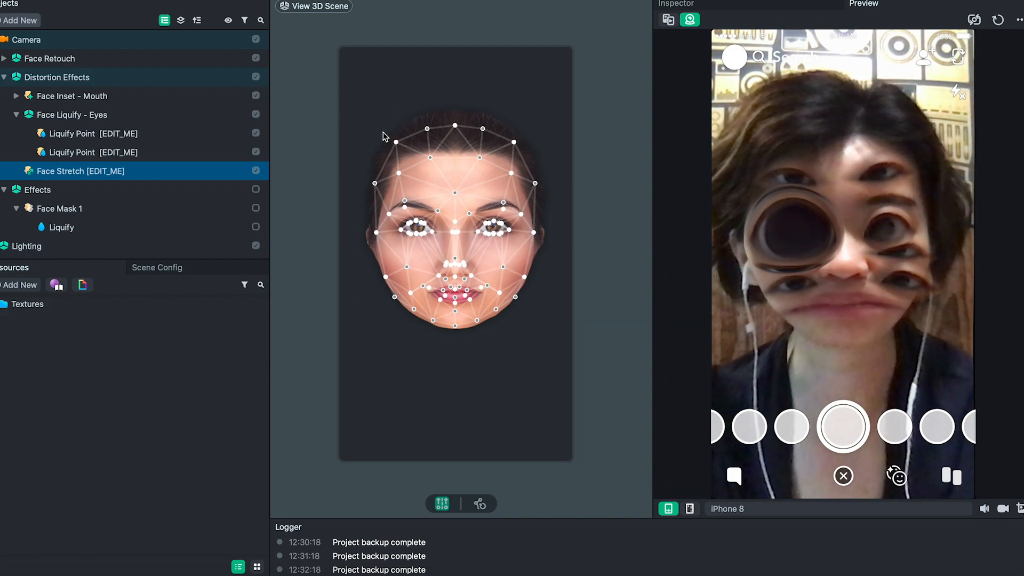
pyautogui.moveTo(363, 102); pyautogui.dragTo(550, 208)
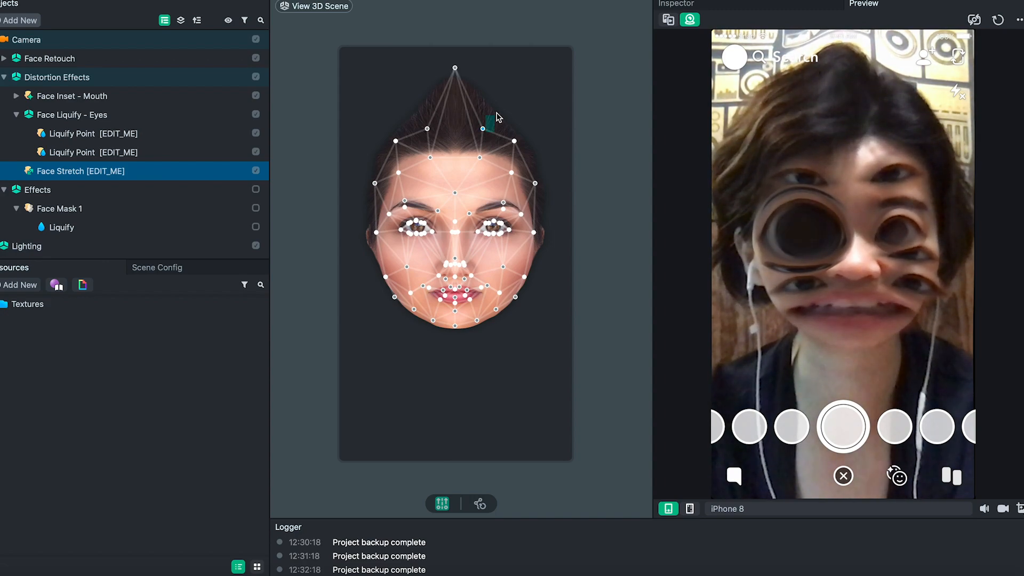
pyautogui.moveTo(482, 130); pyautogui.dragTo(530, 89)
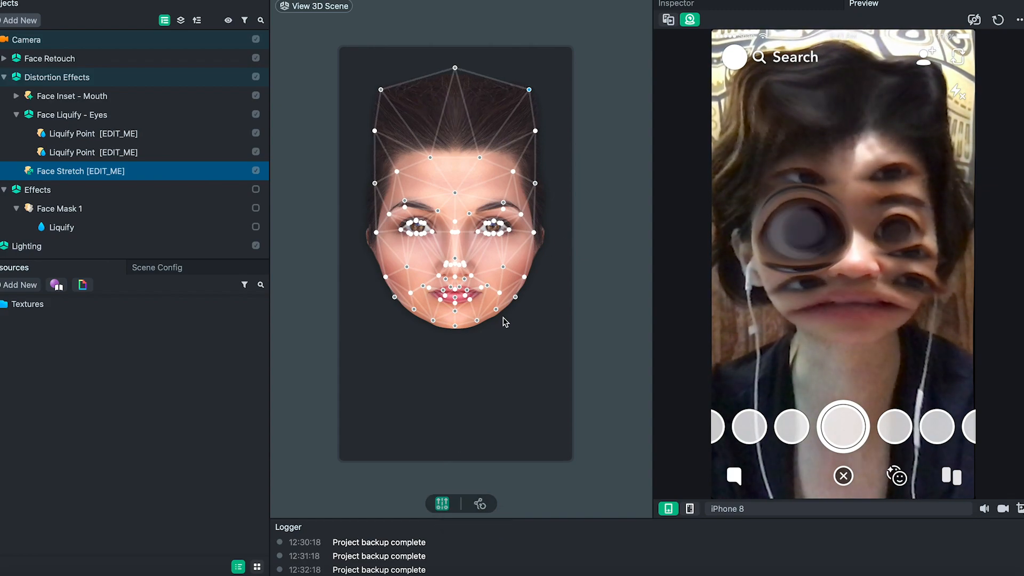
# Reshape the stretched face by lengthening the chin to a narrow point, widening the cheeks, and moving the nose-bridge point upward
pyautogui.moveTo(507, 342); pyautogui.dragTo(451, 394)
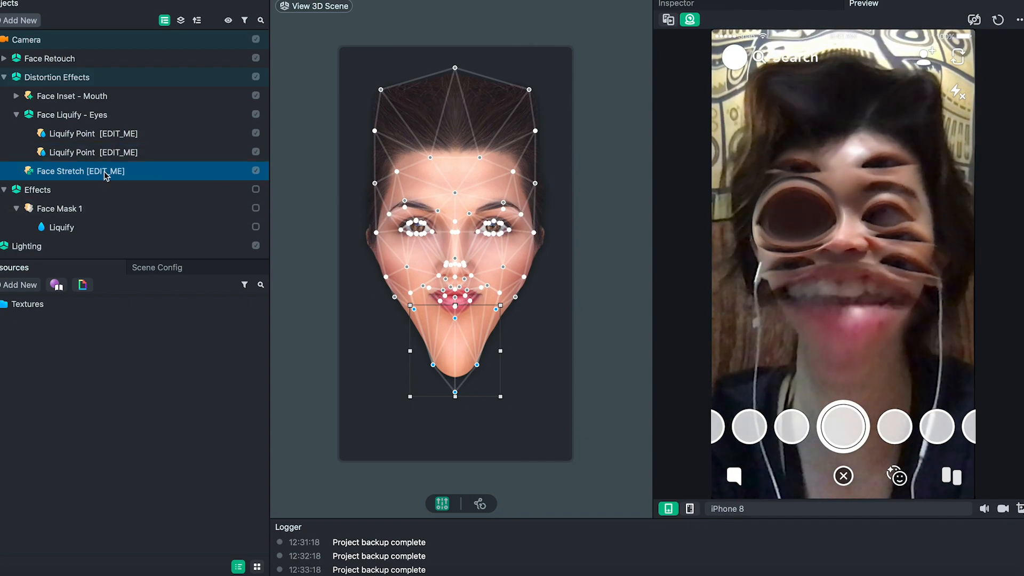
pyautogui.click(523, 279)
pyautogui.moveTo(523, 279)
pyautogui.mouseDown()
pyautogui.moveTo(557, 282)
pyautogui.moveTo(539, 277)
pyautogui.mouseUp()
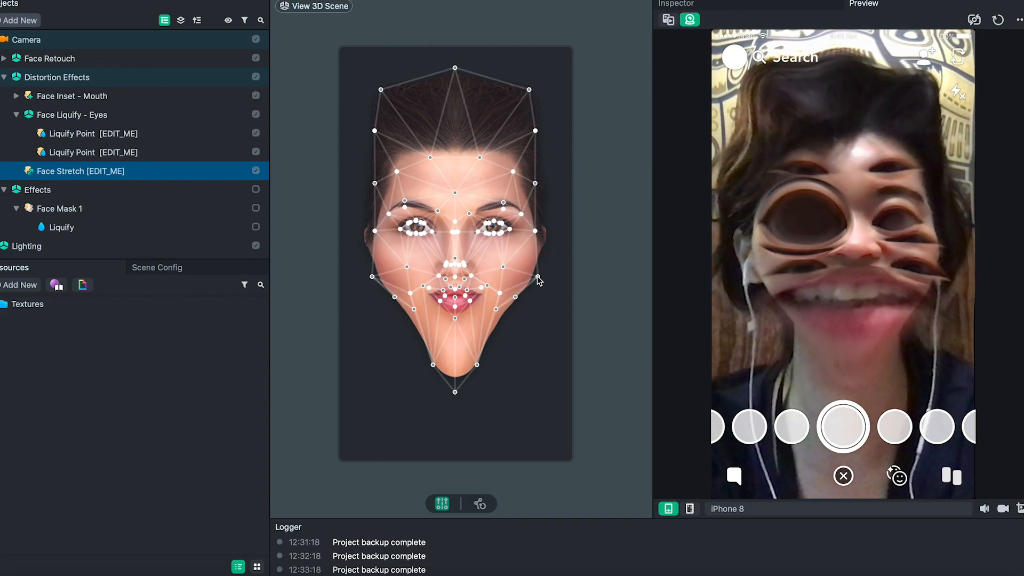
pyautogui.moveTo(455, 259); pyautogui.dragTo(451, 235)
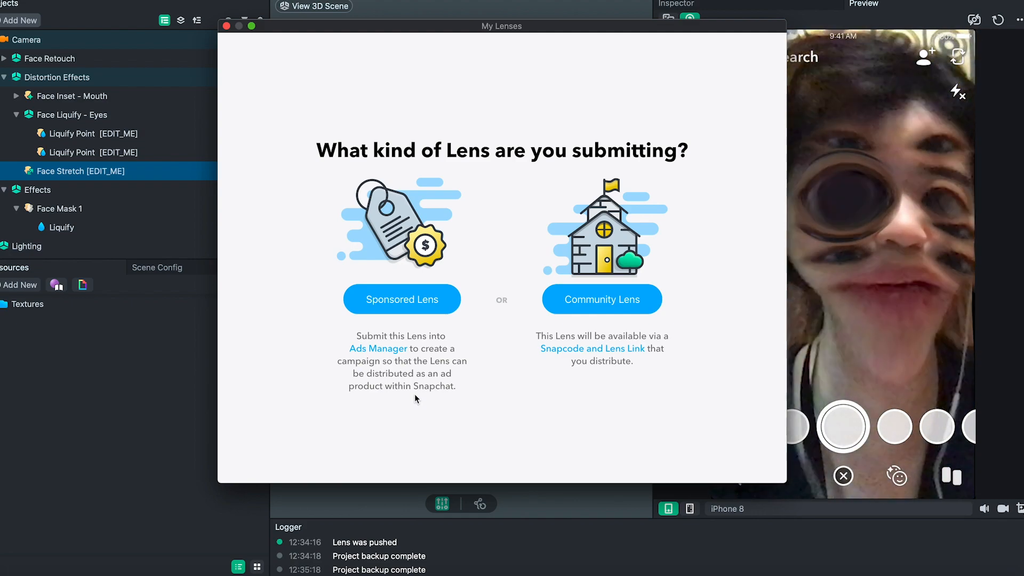
# Choose the Community Lens submission type for the Distort lens, review its submission confirmation, and cancel the submission
pyautogui.click(624, 298)
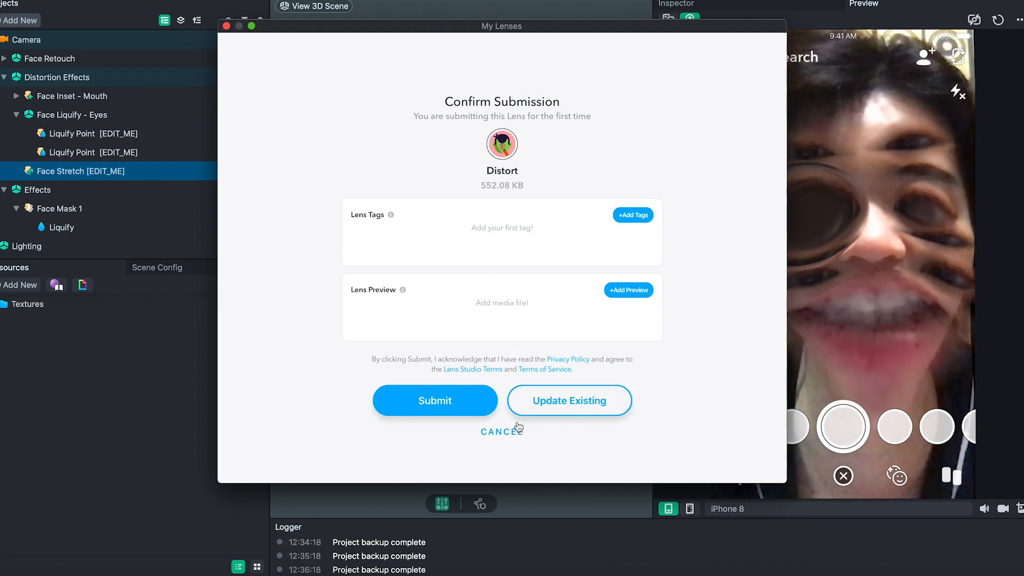
pyautogui.click(511, 437)
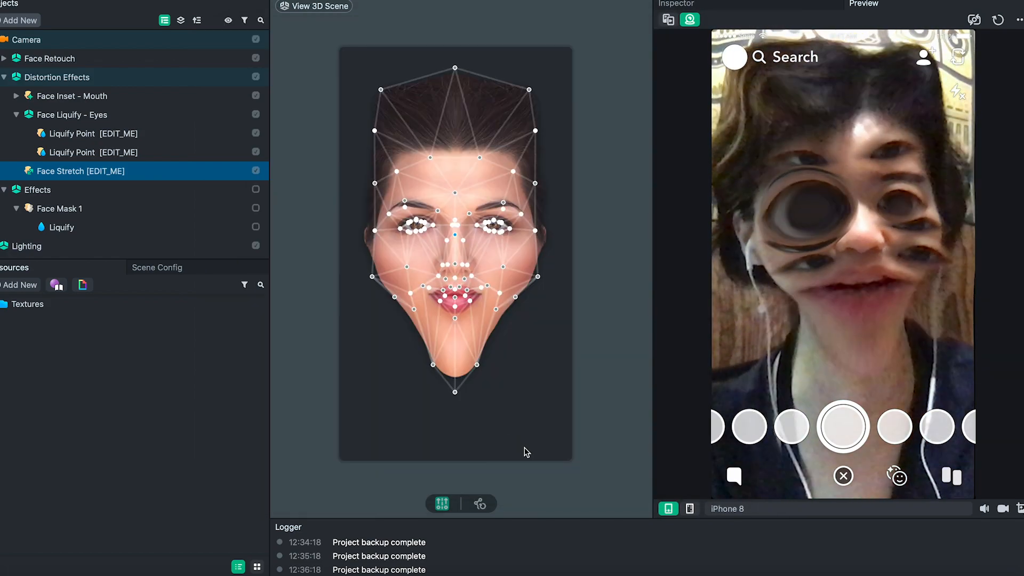